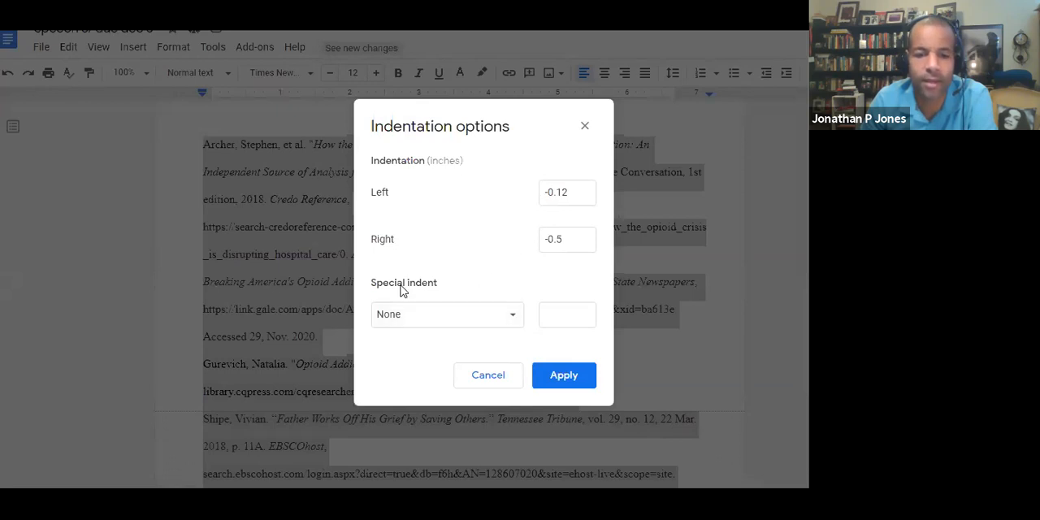
- Apply a special hanging indent of 0.5 inches to the selected works-cited entries
{"action": "left_click", "coordinate": [510, 319]}
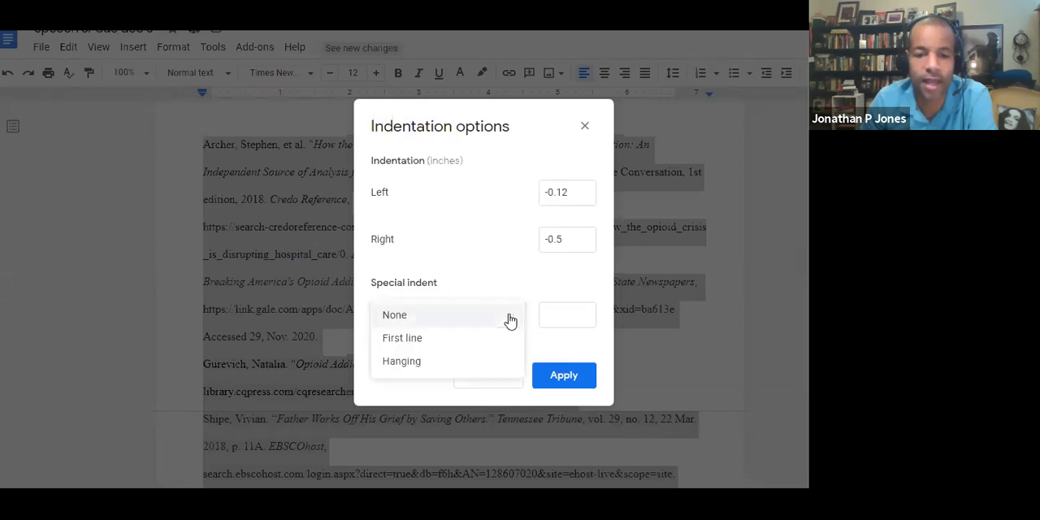
{"action": "left_click", "coordinate": [446, 365]}
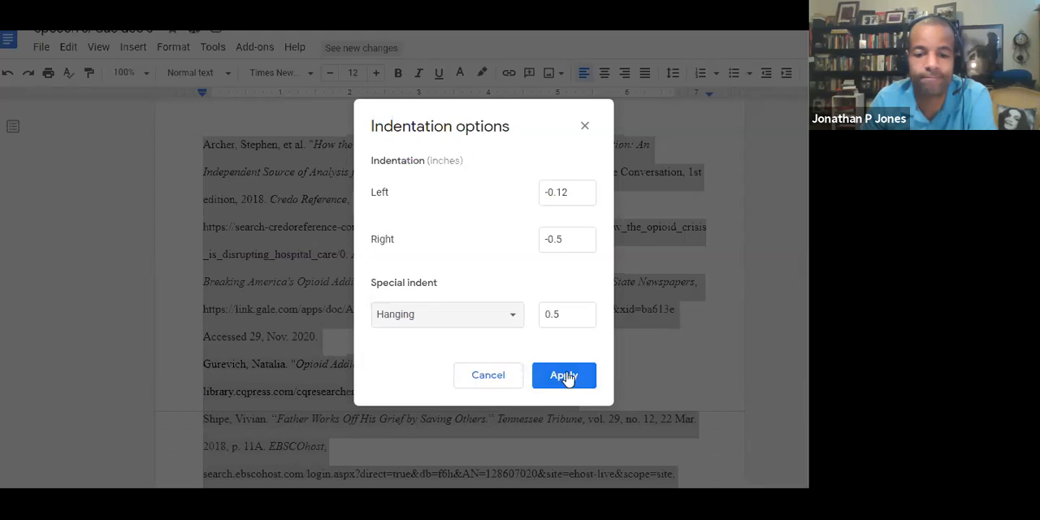
{"action": "left_click", "coordinate": [564, 376]}
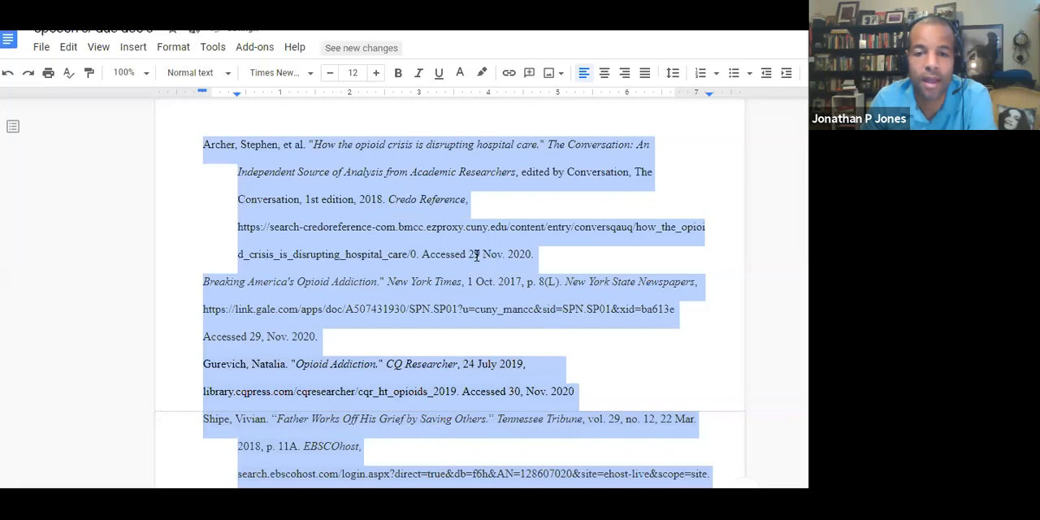
{"action": "scroll", "coordinate": [464, 244], "scroll_direction": "down", "scroll_amount": 2}
{"action": "scroll", "coordinate": [344, 268], "scroll_direction": "up", "scroll_amount": 3}
{"action": "scroll", "coordinate": [219, 284], "scroll_direction": "down", "scroll_amount": 1}
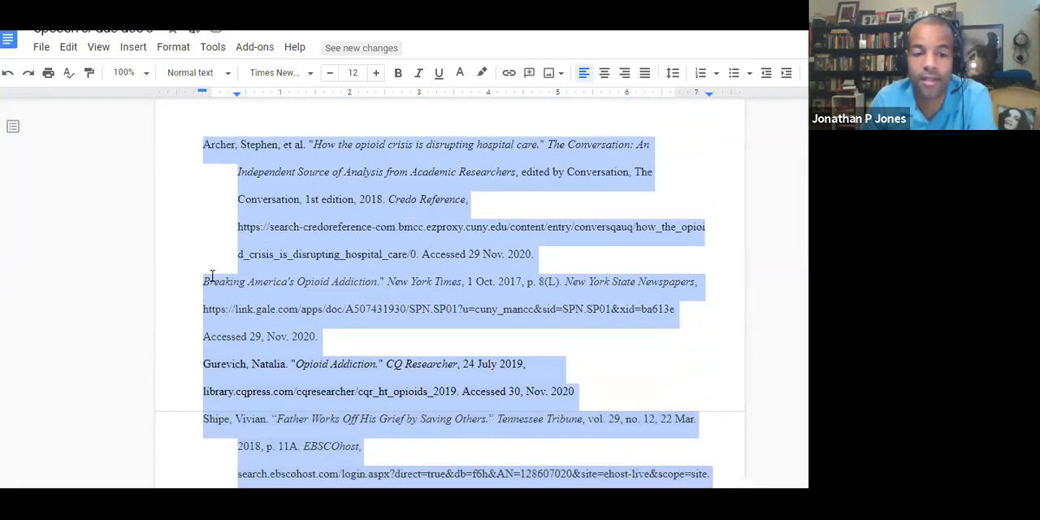
- Indent the link.gale.com URL line of the "Breaking America's Opioid Addiction" entry to the hanging indent
{"action": "left_click", "coordinate": [203, 309]}
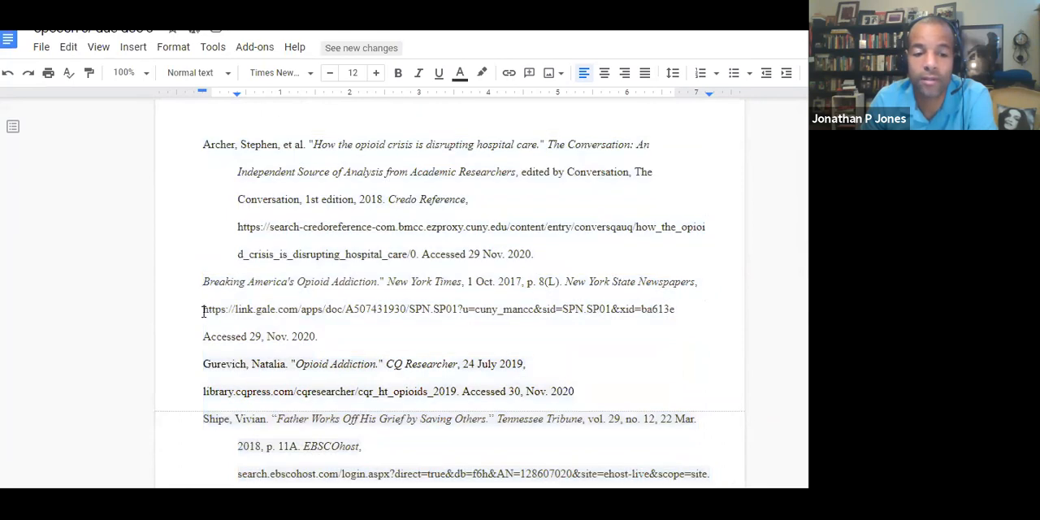
{"action": "left_click_drag", "start_coordinate": [225, 391], "coordinate": [209, 282]}
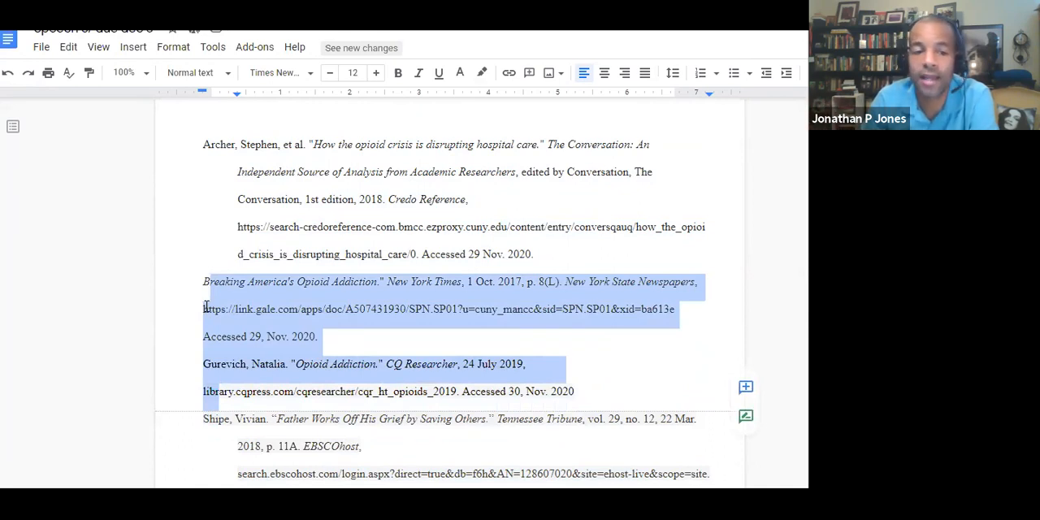
{"action": "left_click", "coordinate": [200, 309]}
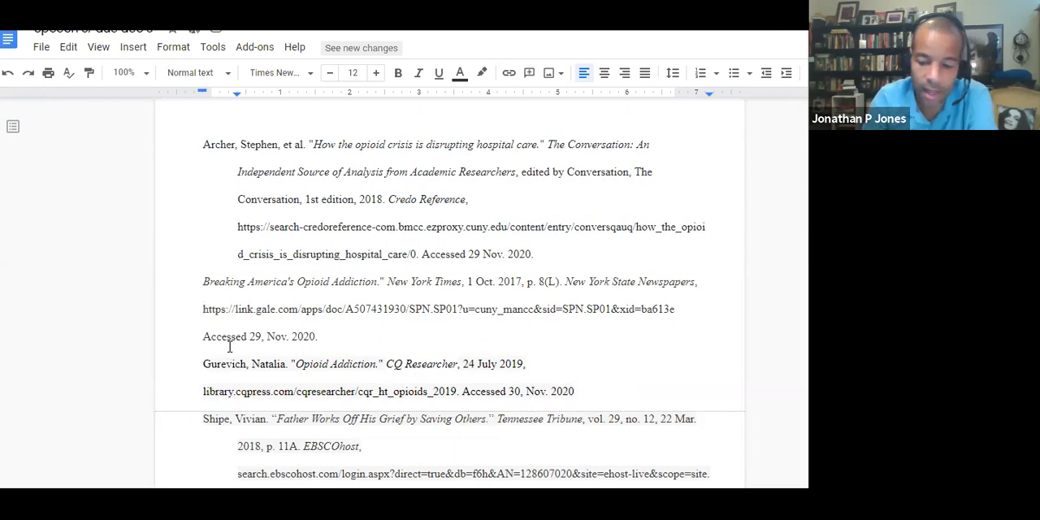
{"action": "key", "text": "BackSpace"}
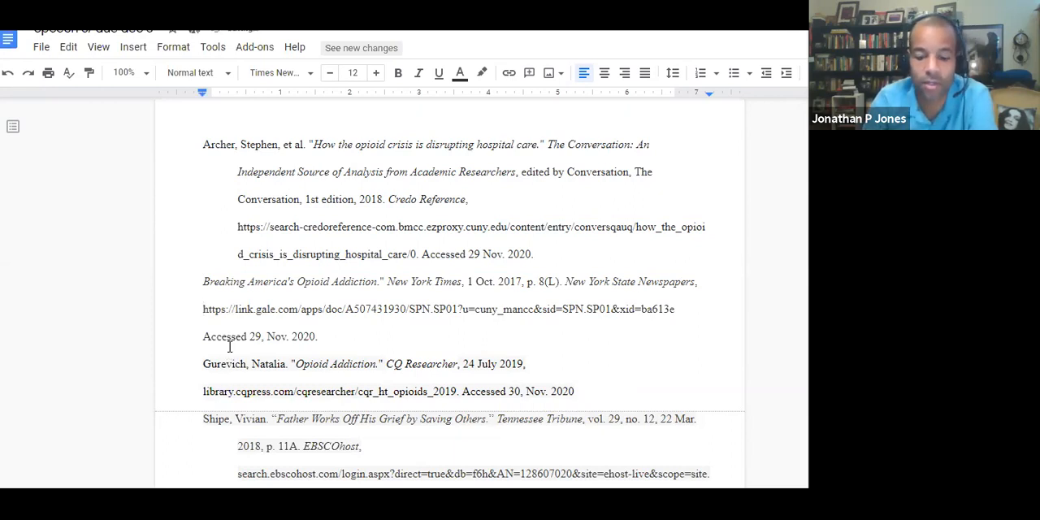
{"action": "key", "text": "Tab"}
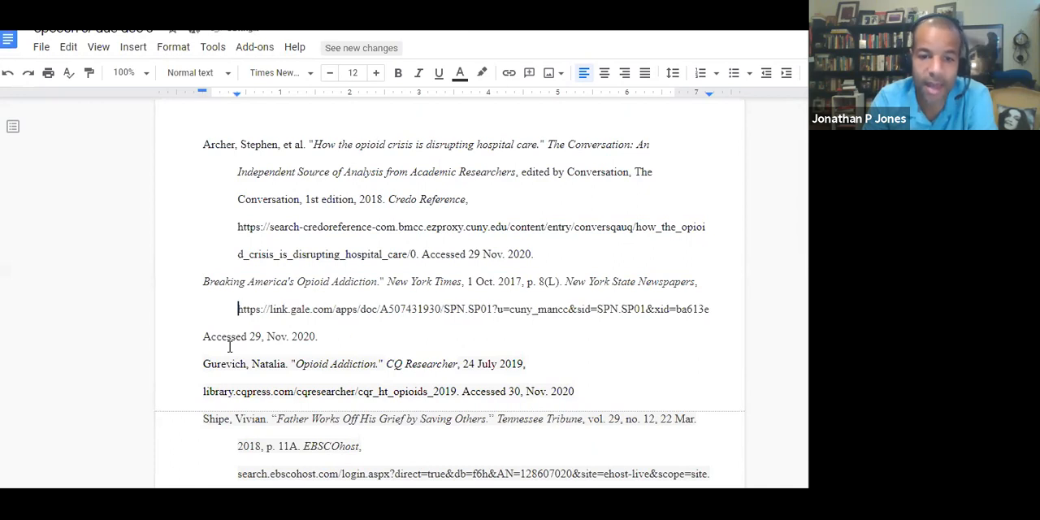
- Indent the "Accessed 29, Nov. 2020." line of the "Breaking America's Opioid Addiction" entry to match its URL line
{"action": "key", "text": "Down"}
{"action": "key", "text": "Left"}
{"action": "key", "text": "Left"}
{"action": "key", "text": "Left"}
{"action": "key", "text": "Left"}
{"action": "key", "text": "Left"}
{"action": "key", "text": "Left"}
{"action": "key", "text": "Left"}
{"action": "key", "text": "Right"}
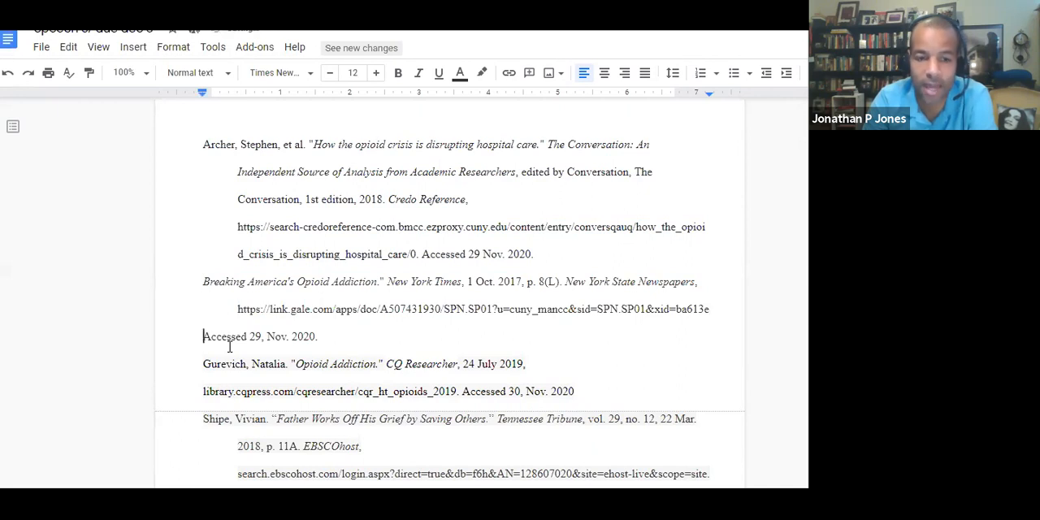
{"action": "key", "text": "Tab"}
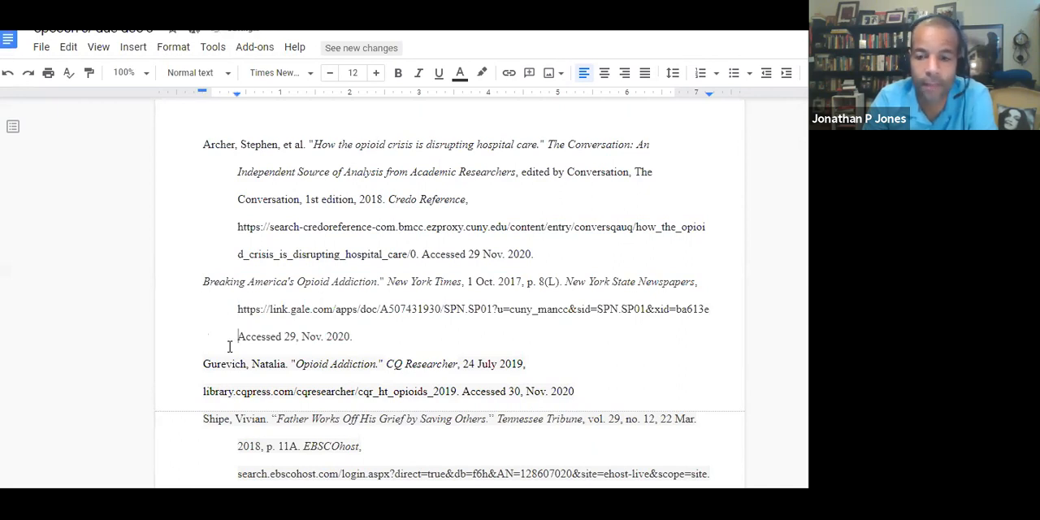
{"action": "key", "text": "Left"}
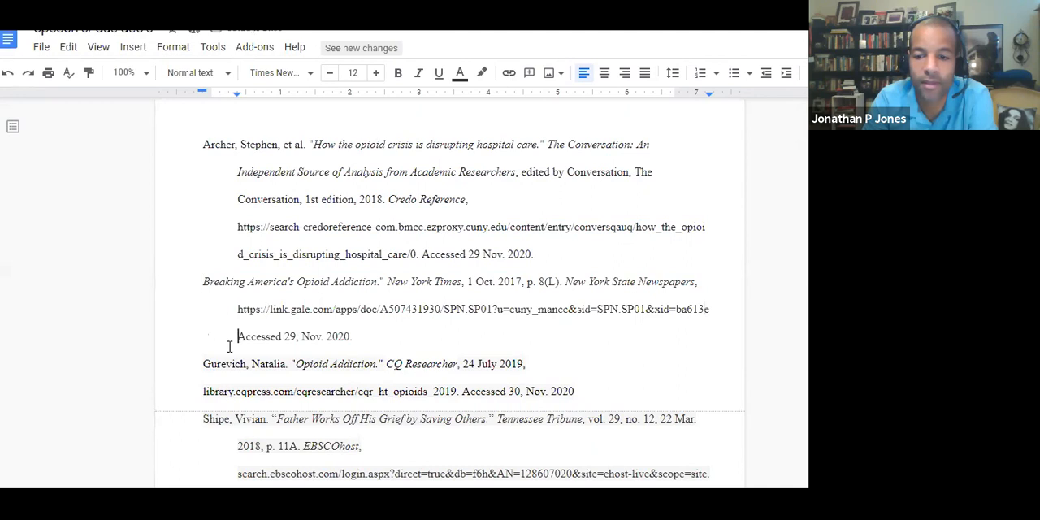
{"action": "key", "text": "Up"}
{"action": "key", "text": "Left"}
{"action": "key", "text": "Down"}
{"action": "key", "text": "Right"}
{"action": "key", "text": "Right"}
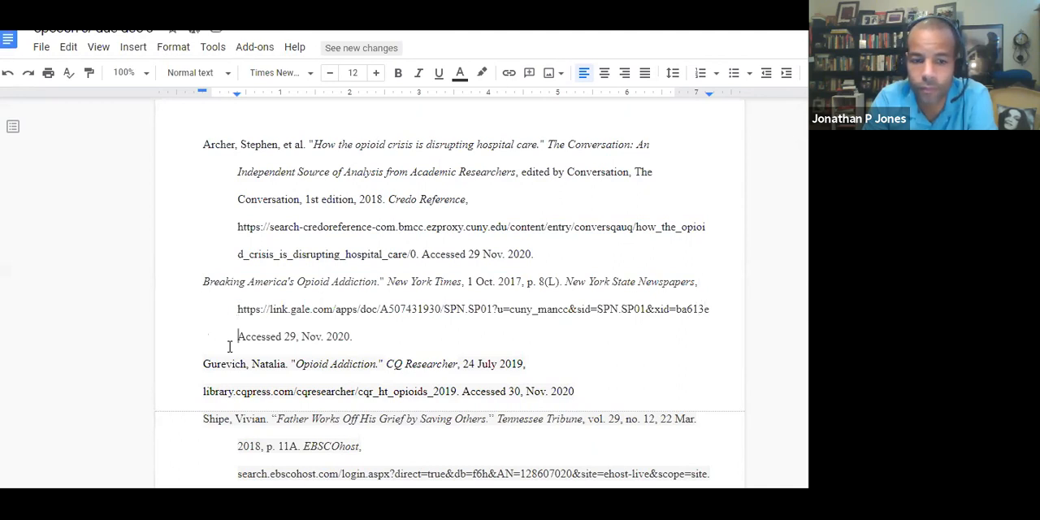
{"action": "type", "text": "e"}
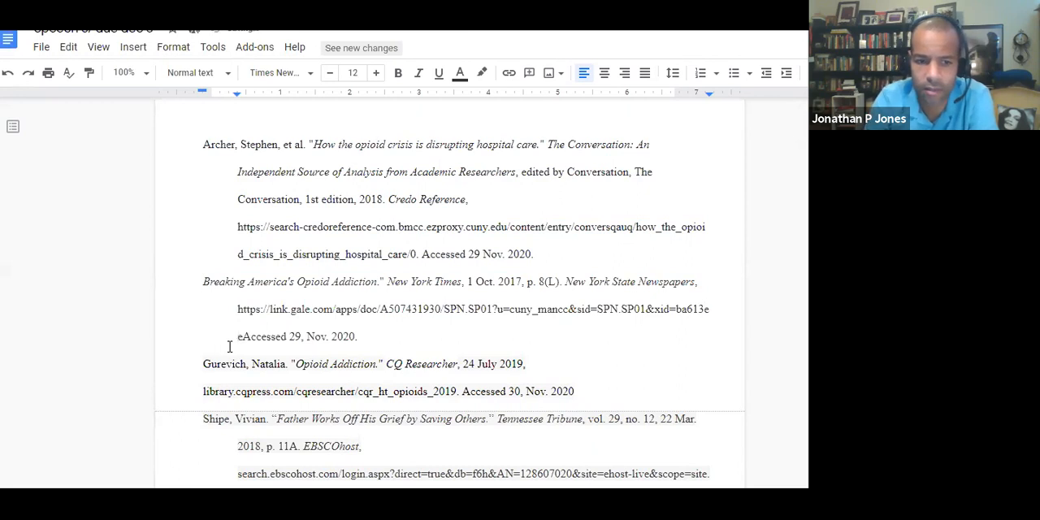
{"action": "key", "text": "BackSpace"}
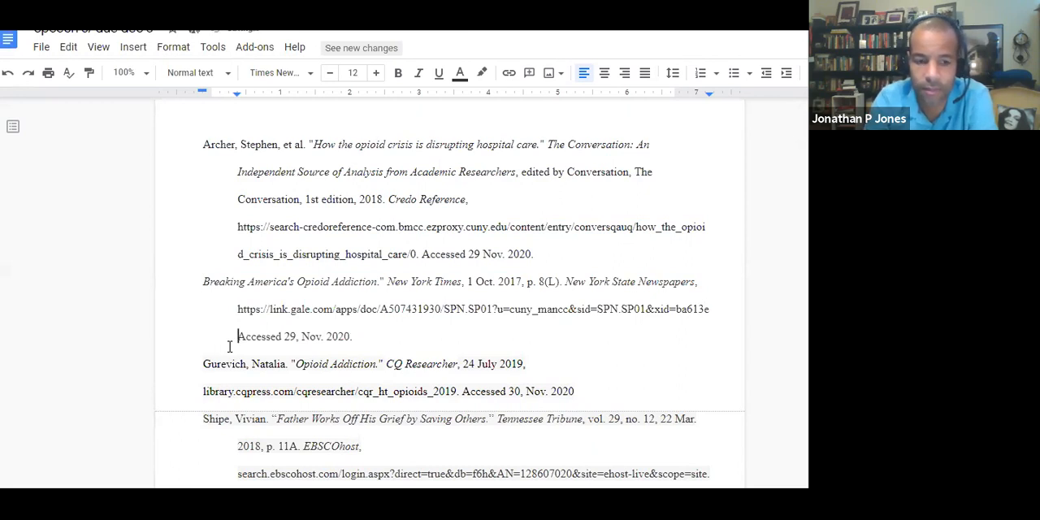
- Separate the New York Times entry's URL from "Accessed" with a period and space, keeping the URL as plain text
{"action": "key", "text": "BackSpace"}
{"action": "key", "text": "BackSpace"}
{"action": "key", "text": "ctrl+z"}
{"action": "key", "text": "ctrl+z"}
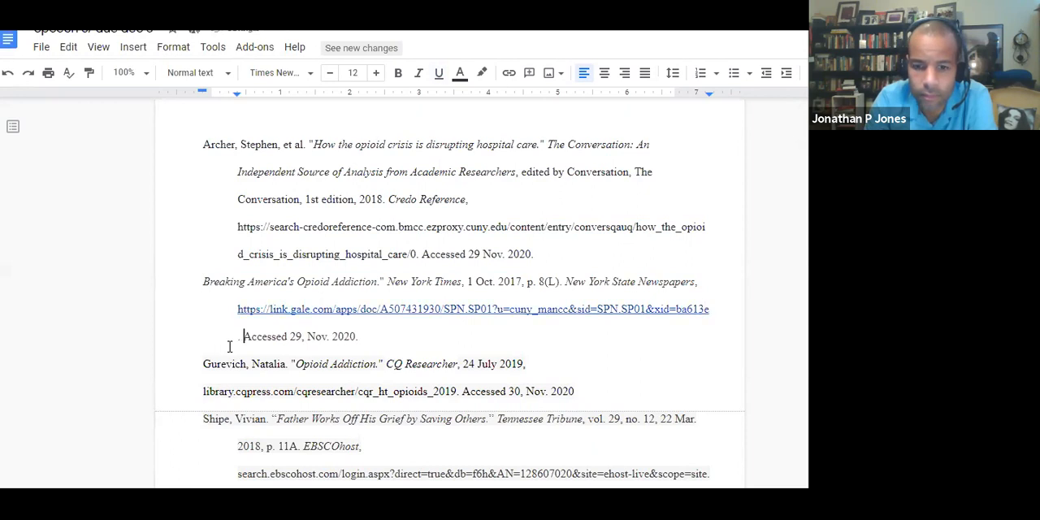
{"action": "key", "text": "ctrl+z"}
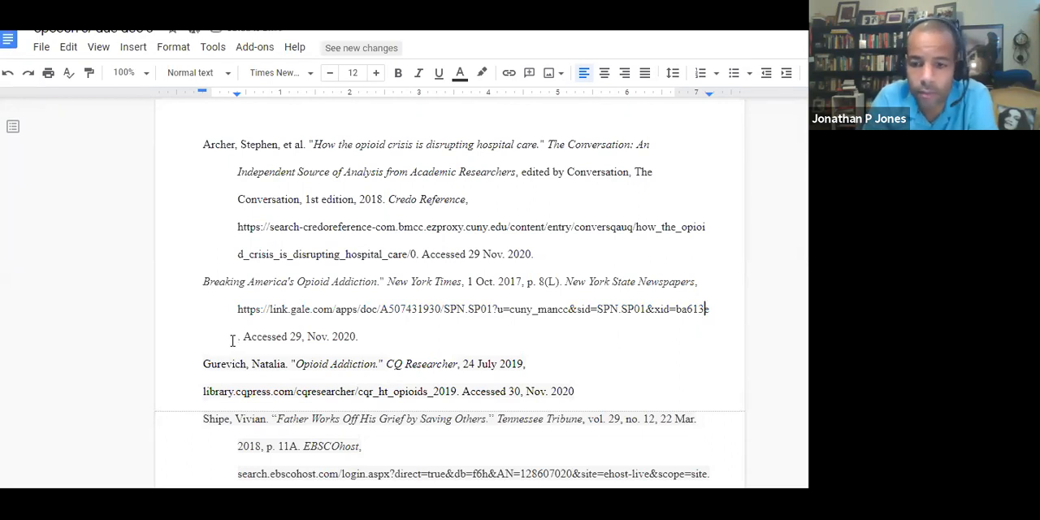
- Try to bring the period onto the New York Times entry's URL line by deleting and retyping the URL's ending
{"action": "type", "text": "e"}
{"action": "key", "text": "Delete"}
{"action": "key", "text": "Delete"}
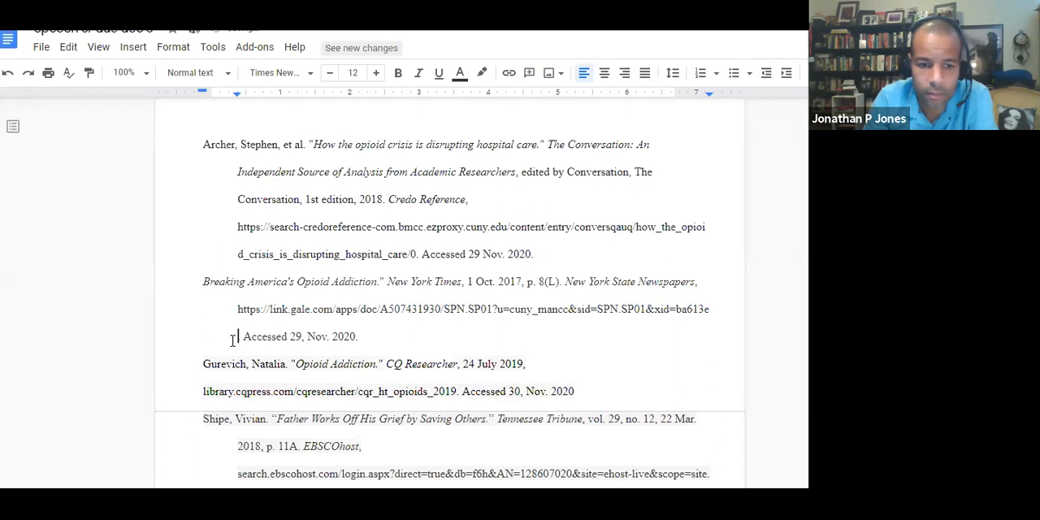
{"action": "key", "text": "BackSpace"}
{"action": "key", "text": "BackSpace"}
{"action": "type", "text": "ess"}
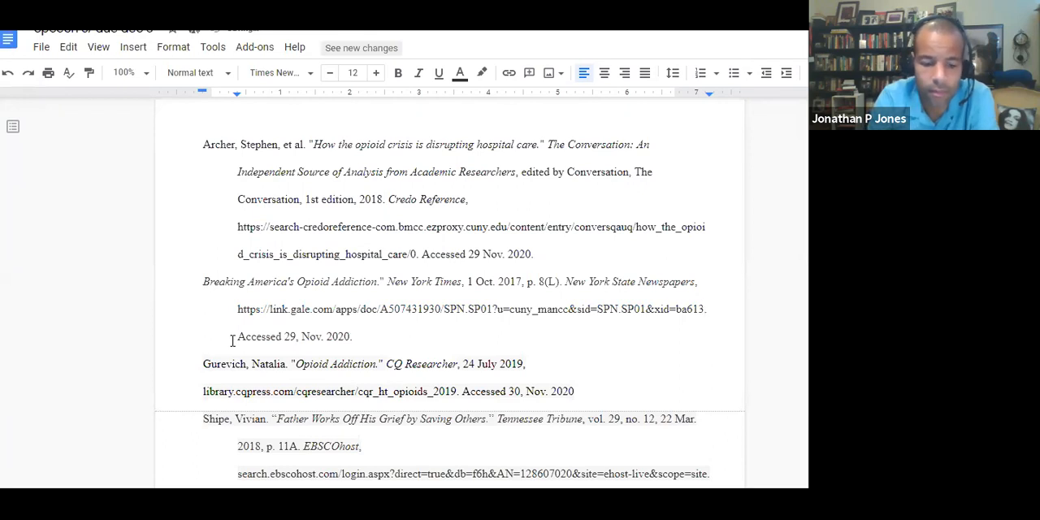
{"action": "type", "text": "."}
{"action": "key", "text": "Down"}
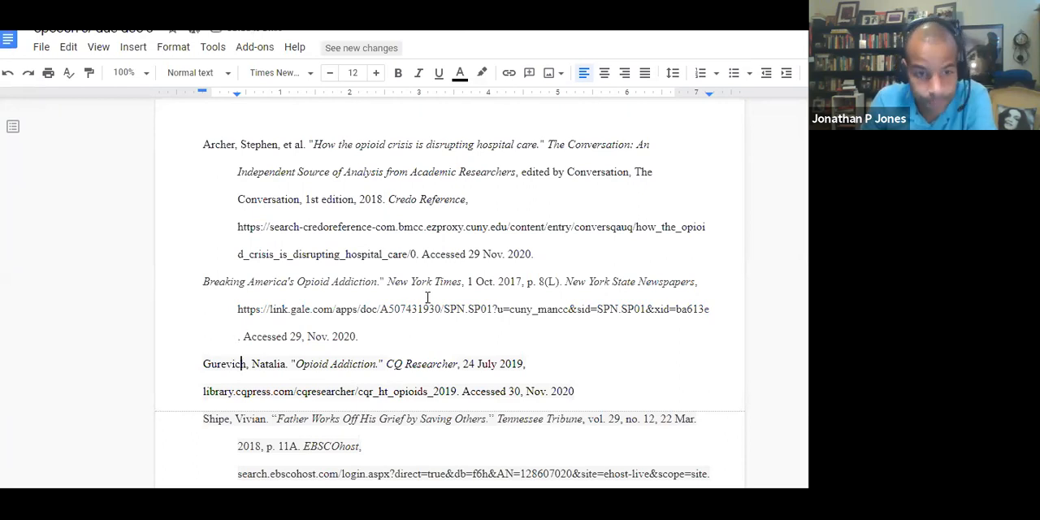
- Indent the library.cqpress.com line of the "Opioid Addiction" entry and remove the extra spacing after "24 July 2019,"
{"action": "scroll", "coordinate": [222, 361], "scroll_direction": "down", "scroll_amount": 1}
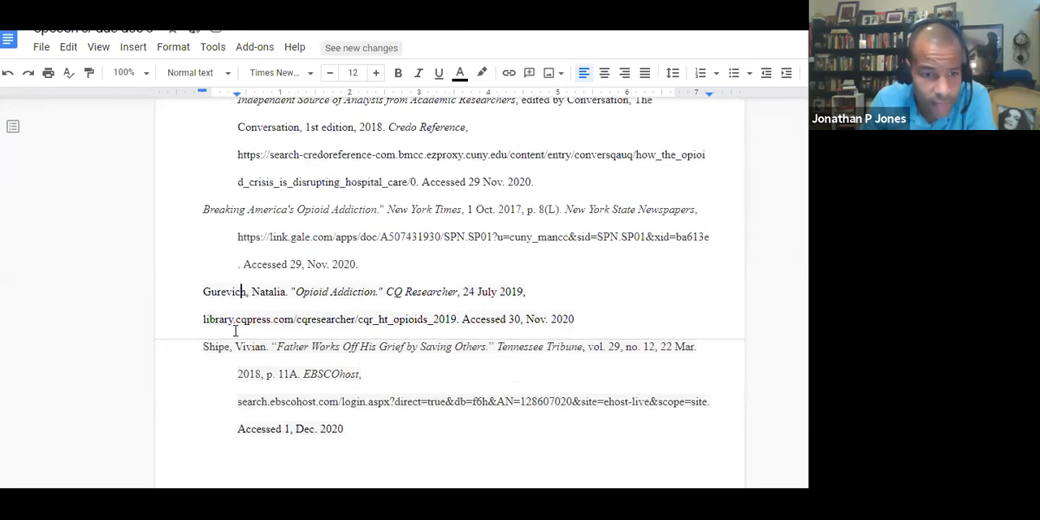
{"action": "left_click_drag", "start_coordinate": [261, 319], "coordinate": [199, 295]}
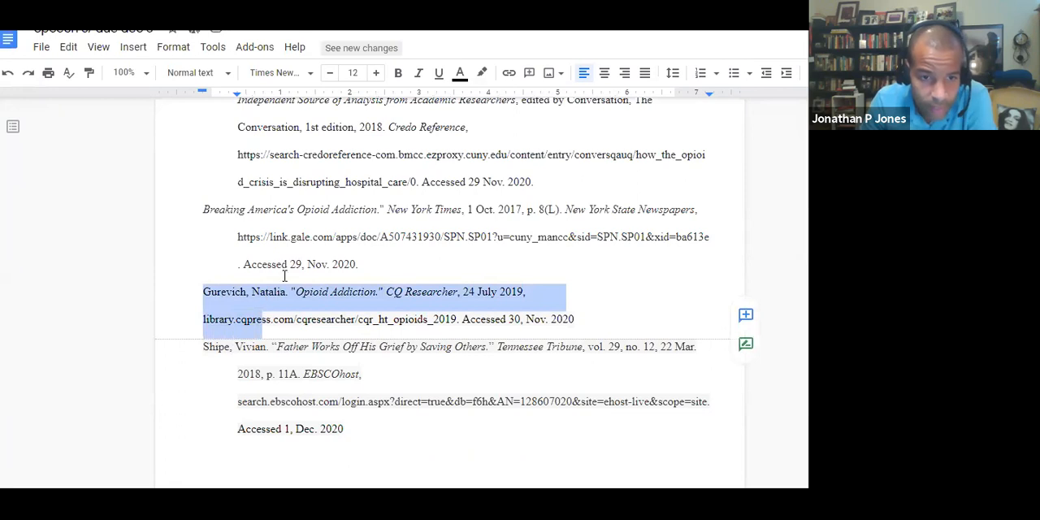
{"action": "left_click", "coordinate": [204, 320]}
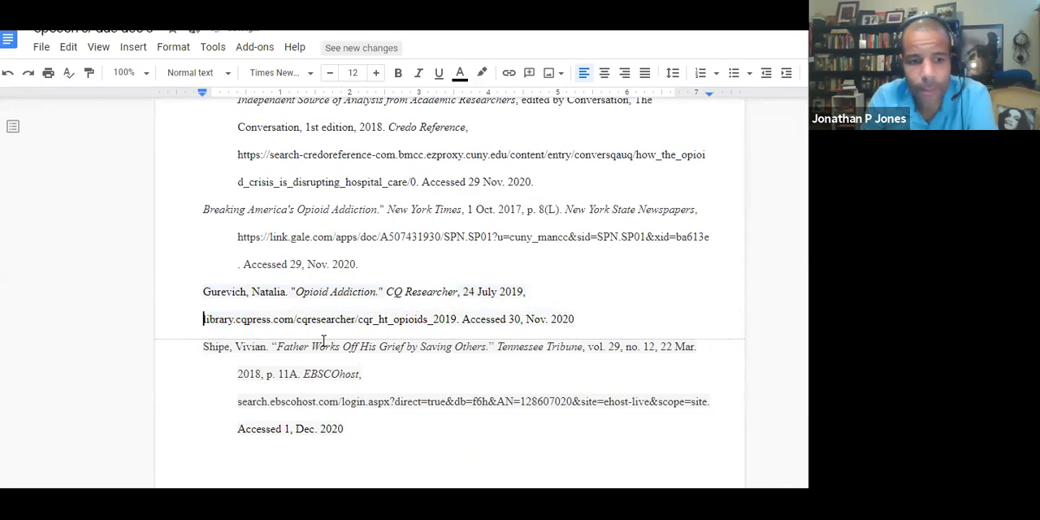
{"action": "key", "text": "Tab"}
{"action": "key", "text": "BackSpace"}
{"action": "key", "text": "BackSpace"}
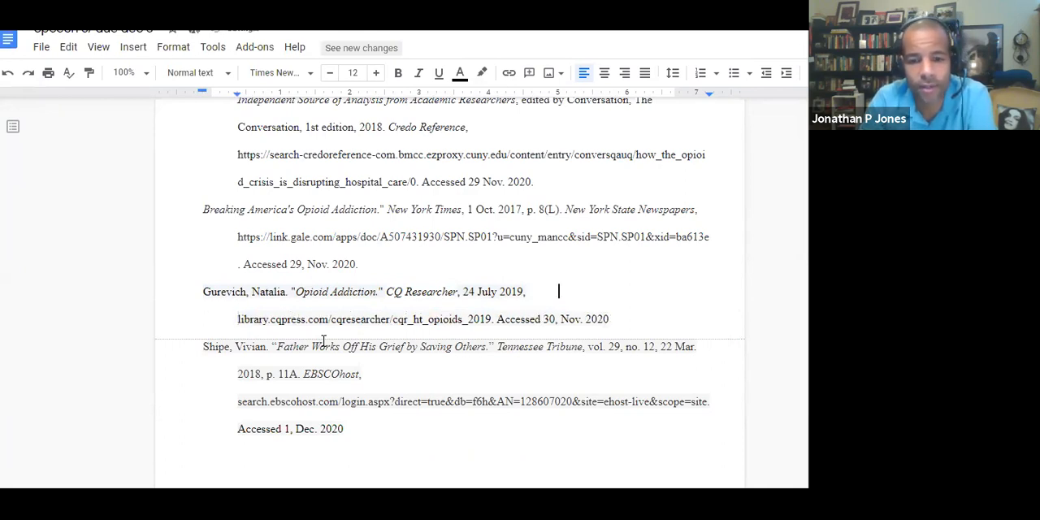
{"action": "key", "text": "Right"}
{"action": "key", "text": "Left"}
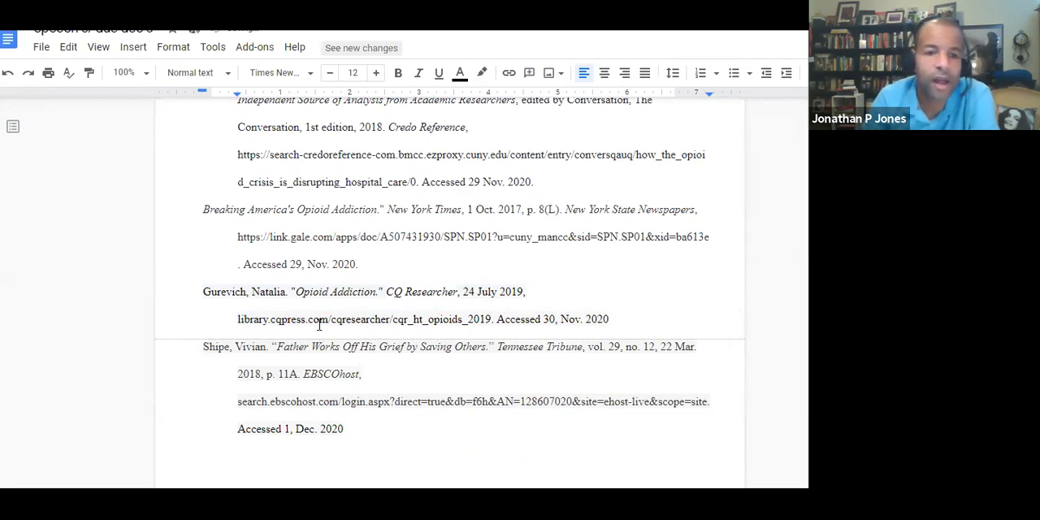
- Remove the italics from the quoted article title "How the opioid crisis is disrupting hospital care." in the first entry
{"action": "scroll", "coordinate": [294, 262], "scroll_direction": "up", "scroll_amount": 1}
{"action": "scroll", "coordinate": [294, 262], "scroll_direction": "up", "scroll_amount": 1}
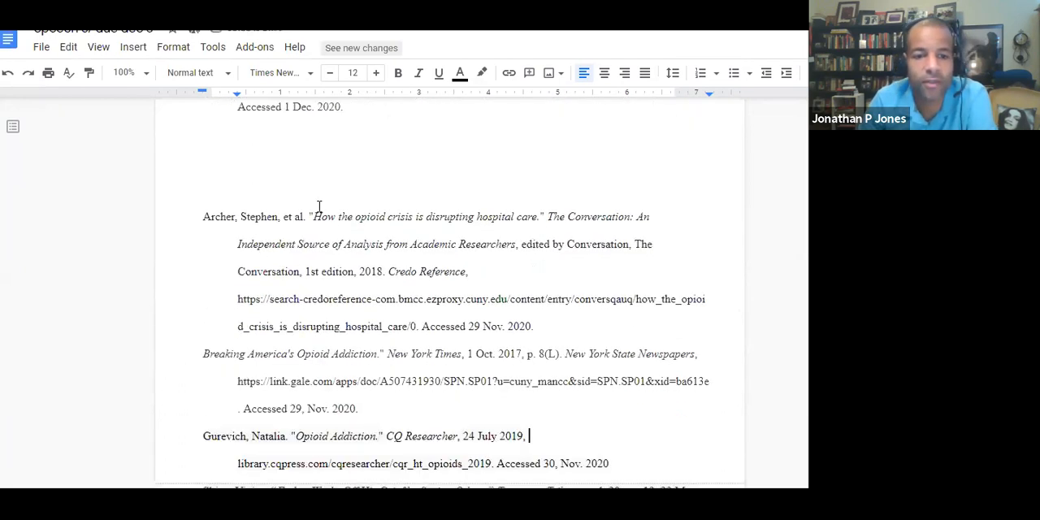
{"action": "left_click_drag", "start_coordinate": [310, 215], "coordinate": [545, 216]}
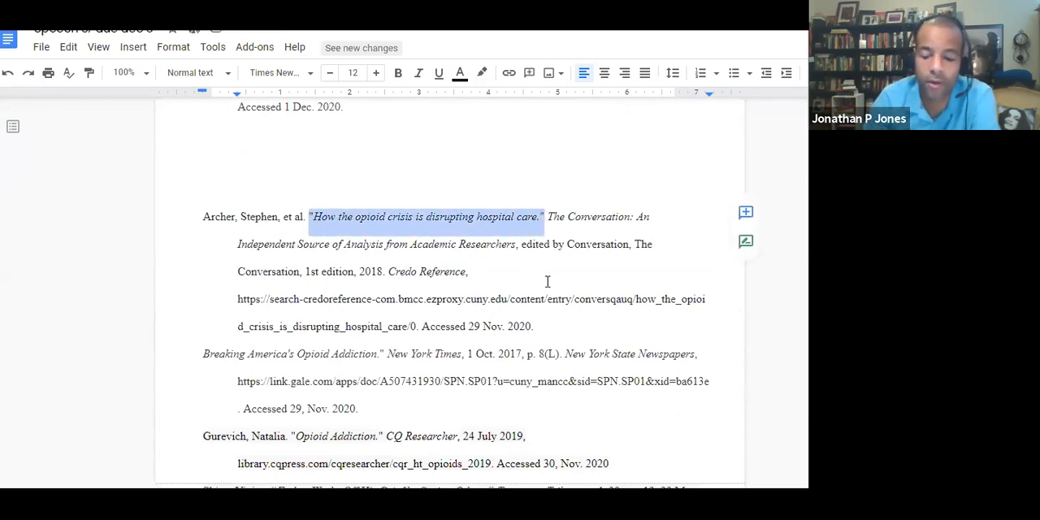
{"action": "key", "text": "ctrl+i"}
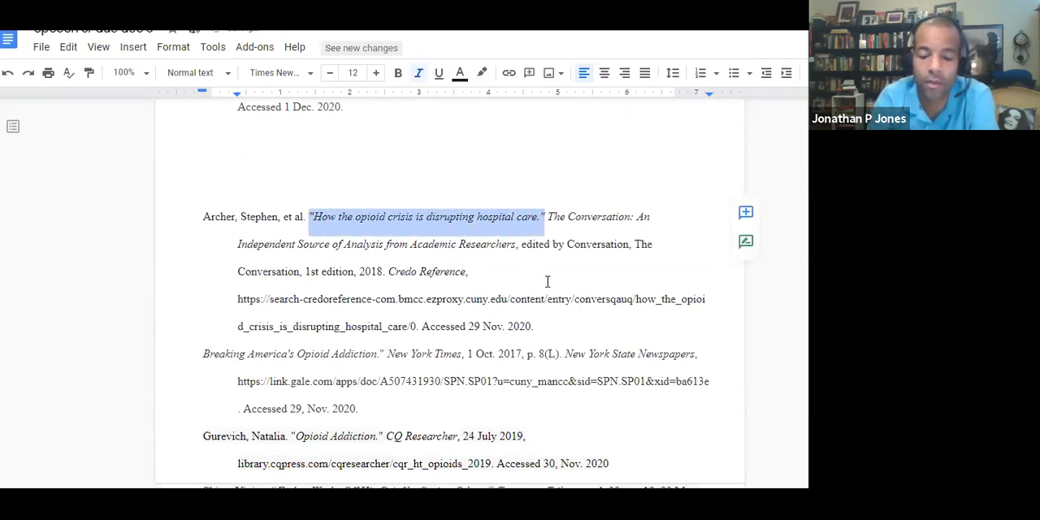
{"action": "key", "text": "ctrl+i"}
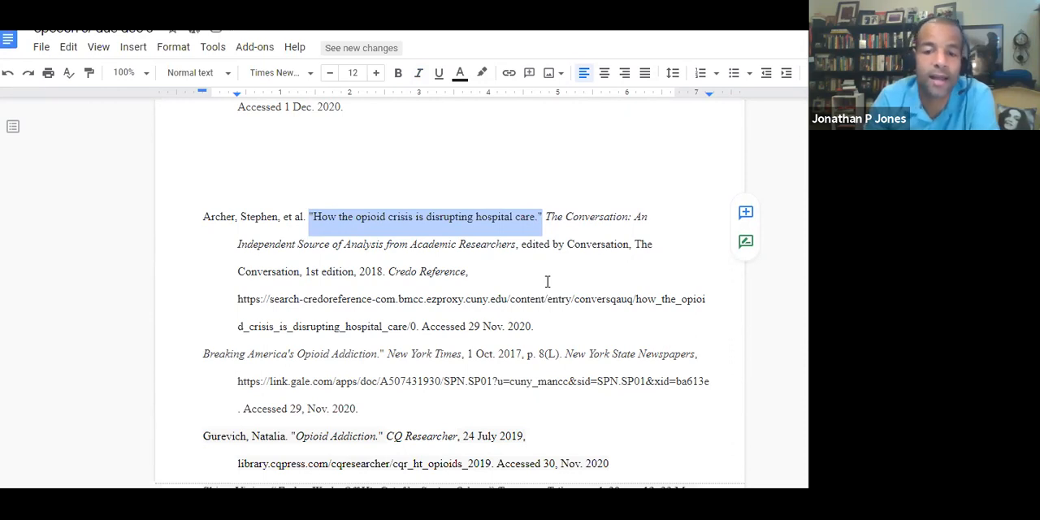
- Delete "edited by Conversation, The Conversation," from the first entry so "1st edition, 2018." follows the italic source title
{"action": "left_click", "coordinate": [565, 217]}
{"action": "left_click_drag", "start_coordinate": [524, 245], "coordinate": [630, 245]}
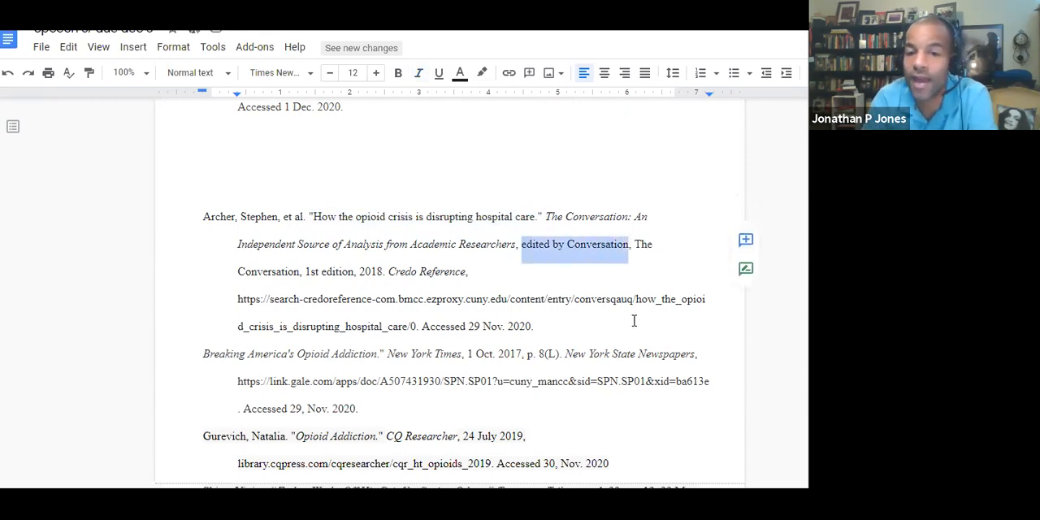
{"action": "key", "text": "BackSpace"}
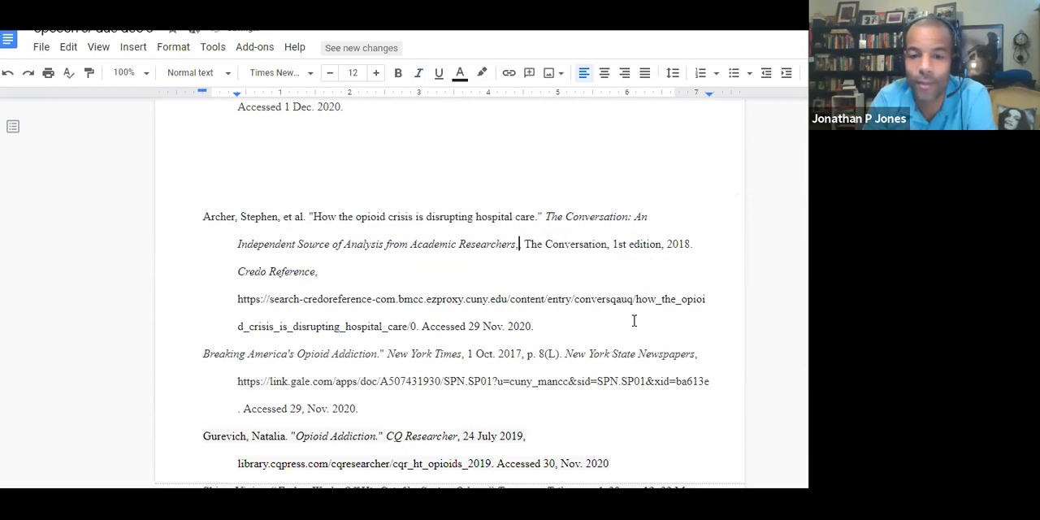
{"action": "key", "text": "BackSpace"}
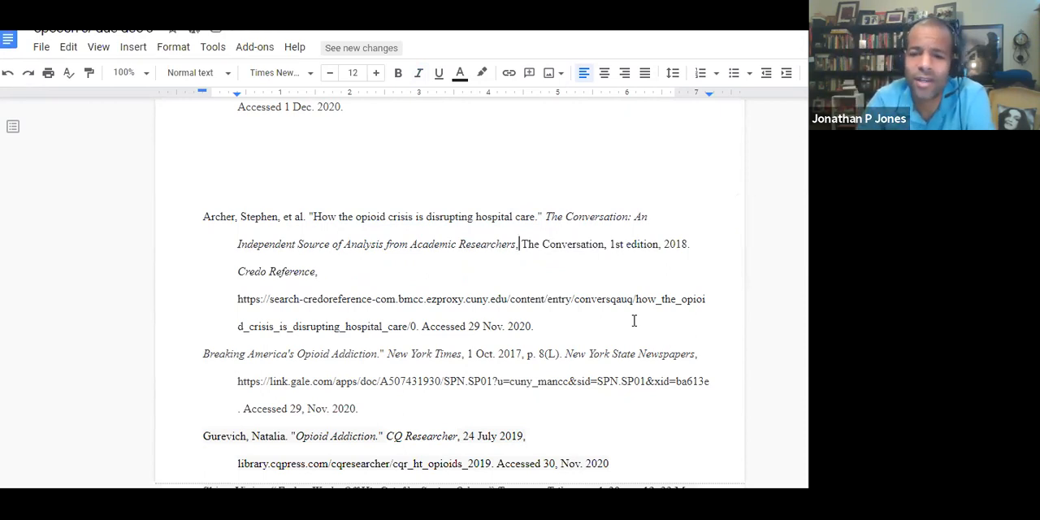
{"action": "key", "text": "Delete"}
{"action": "key", "text": "Delete"}
{"action": "key", "text": "Delete"}
{"action": "key", "text": "Delete"}
{"action": "key", "text": "Delete"}
{"action": "key", "text": "Delete"}
{"action": "key", "text": "Delete"}
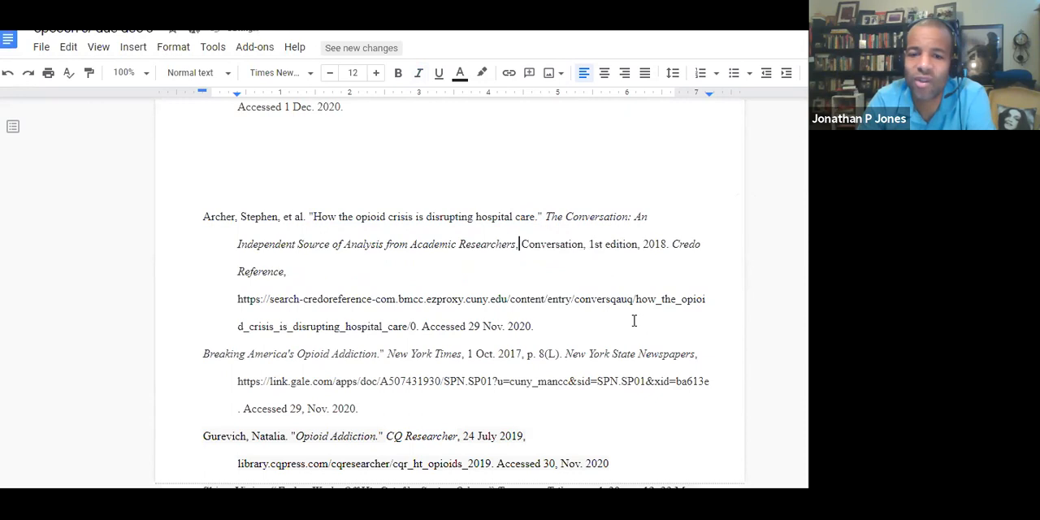
{"action": "key", "text": "Delete"}
{"action": "key", "text": "Delete"}
{"action": "key", "text": "Delete"}
{"action": "key", "text": "Delete"}
{"action": "key", "text": "Delete"}
{"action": "key", "text": "Delete"}
{"action": "key", "text": "Delete"}
{"action": "key", "text": "Delete"}
{"action": "key", "text": "Delete"}
{"action": "key", "text": "Delete"}
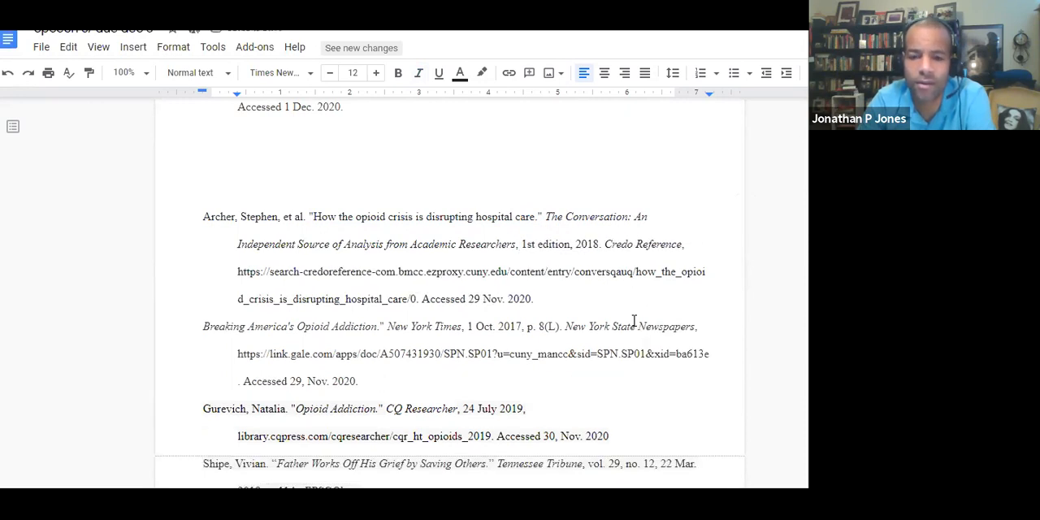
- Capitalize "Opioid" and "Crisis" in the quoted article title of the first works-cited entry
{"action": "left_click", "coordinate": [355, 218]}
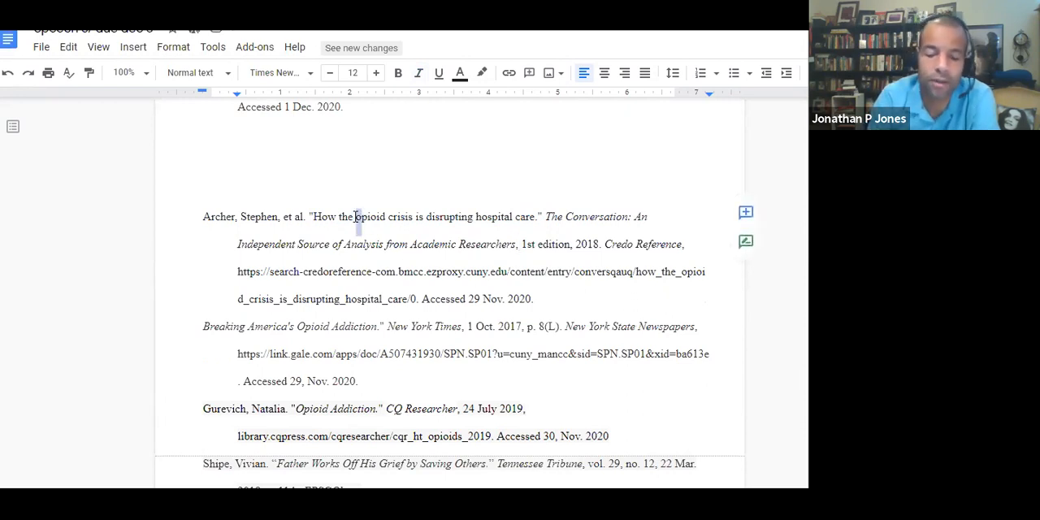
{"action": "key", "text": "Delete"}
{"action": "type", "text": "O"}
{"action": "key", "text": "Right"}
{"action": "key", "text": "Right"}
{"action": "key", "text": "Right"}
{"action": "key", "text": "Right"}
{"action": "key", "text": "Right"}
{"action": "key", "text": "Right"}
{"action": "key", "text": "Delete"}
{"action": "type", "text": "C"}
{"action": "key", "text": "Right"}
{"action": "key", "text": "Right"}
{"action": "key", "text": "Right"}
{"action": "key", "text": "Right"}
{"action": "key", "text": "Right"}
{"action": "key", "text": "Right"}
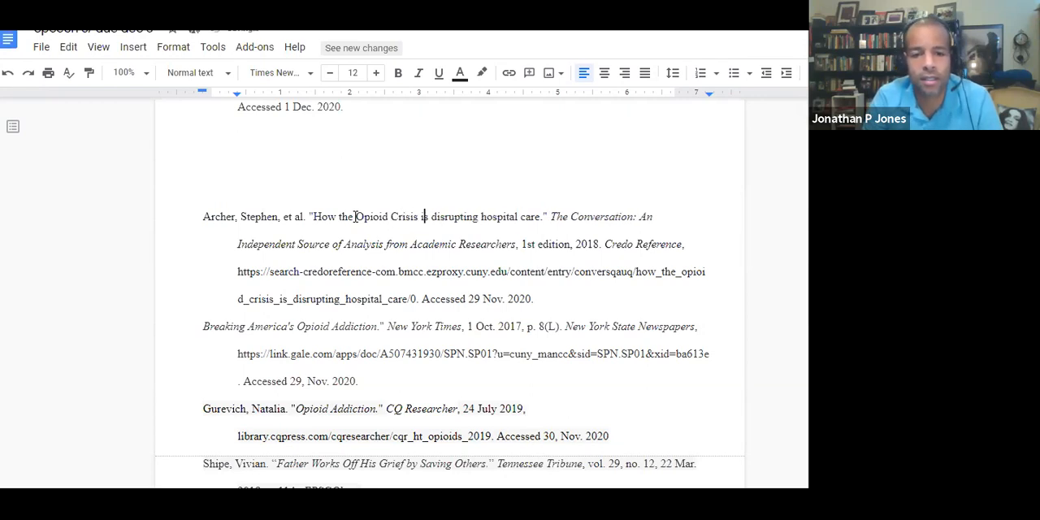
- Capitalize the remaining title words so the first entry's article title ends "Is Disrupting Hospital Care."
{"action": "key", "text": "Delete"}
{"action": "type", "text": "I"}
{"action": "key", "text": "Right"}
{"action": "key", "text": "Right"}
{"action": "key", "text": "Delete"}
{"action": "type", "text": "D"}
{"action": "key", "text": "Right"}
{"action": "key", "text": "Right"}
{"action": "key", "text": "Right"}
{"action": "key", "text": "Right"}
{"action": "key", "text": "Right"}
{"action": "key", "text": "Right"}
{"action": "key", "text": "Right"}
{"action": "key", "text": "Right"}
{"action": "key", "text": "Right"}
{"action": "key", "text": "Right"}
{"action": "key", "text": "Delete"}
{"action": "type", "text": "H"}
{"action": "key", "text": "Right"}
{"action": "key", "text": "Right"}
{"action": "key", "text": "Right"}
{"action": "key", "text": "Right"}
{"action": "key", "text": "Right"}
{"action": "key", "text": "Right"}
{"action": "key", "text": "Right"}
{"action": "key", "text": "Right"}
{"action": "key", "text": "Delete"}
{"action": "type", "text": "C"}
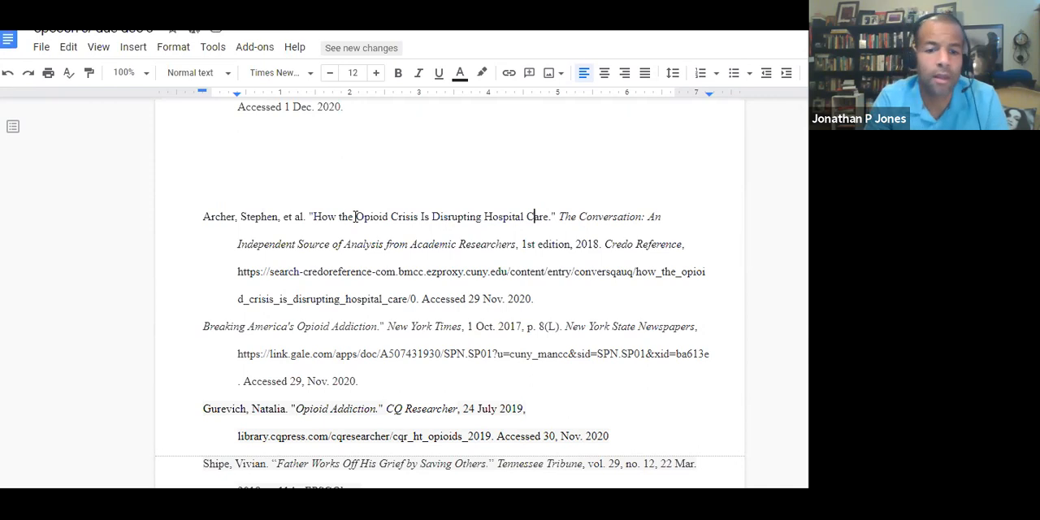
{"action": "double_click", "coordinate": [347, 216]}
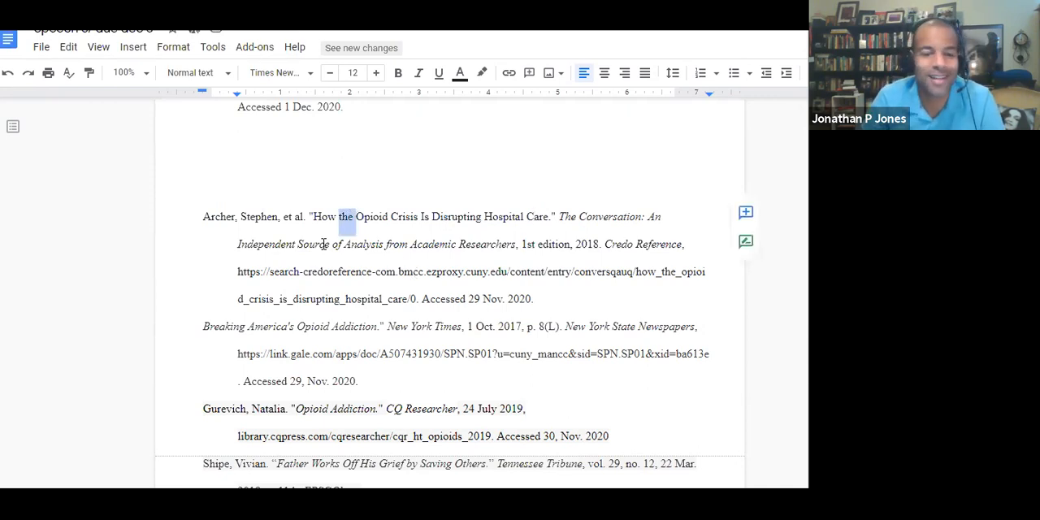
- Remove the italics from the article title "Breaking America's Opioid Addiction." in the New York Times entry
{"action": "scroll", "coordinate": [323, 244], "scroll_direction": "down", "scroll_amount": 2}
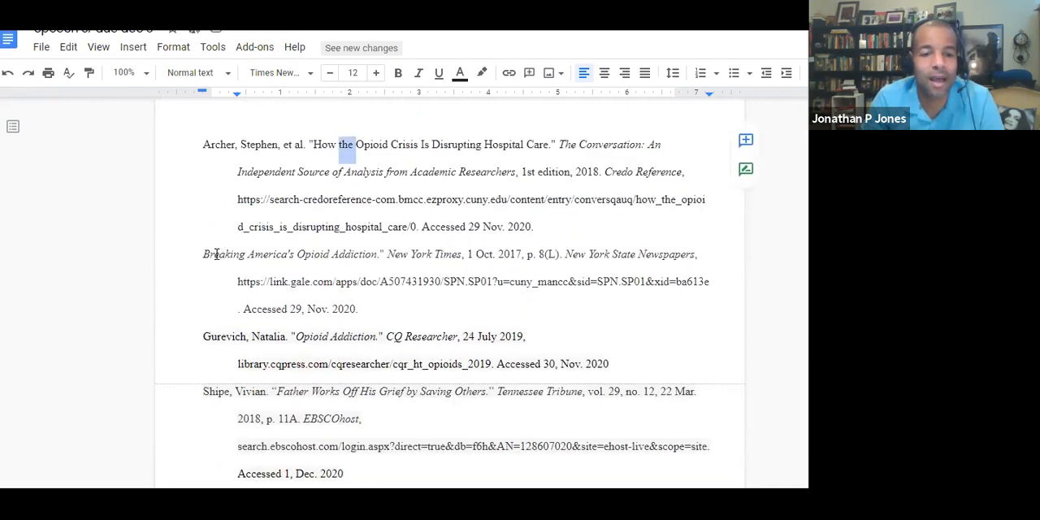
{"action": "left_click_drag", "start_coordinate": [384, 253], "coordinate": [204, 254]}
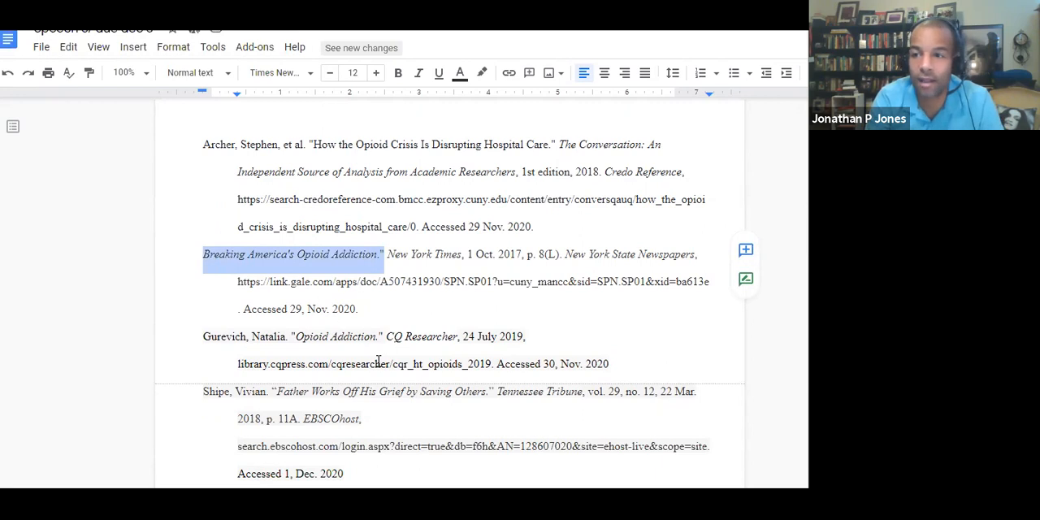
{"action": "key", "text": "ctrl+i"}
{"action": "key", "text": "ctrl+i"}
{"action": "key", "text": "Left"}
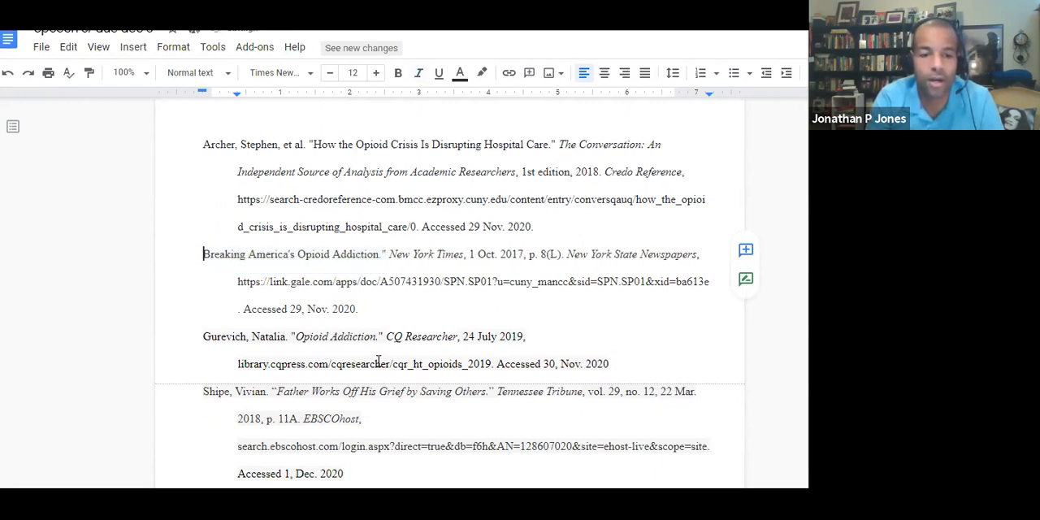
- Add an opening quotation mark before "Breaking America's Opioid Addiction" and delete the comma after "29" in that entry's access date
{"action": "type", "text": "\""}
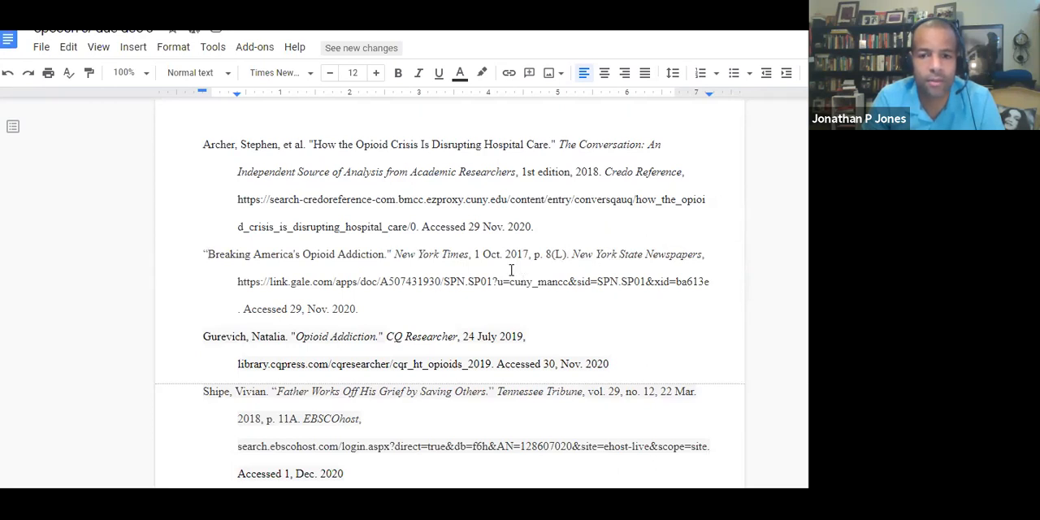
{"action": "left_click", "coordinate": [297, 306]}
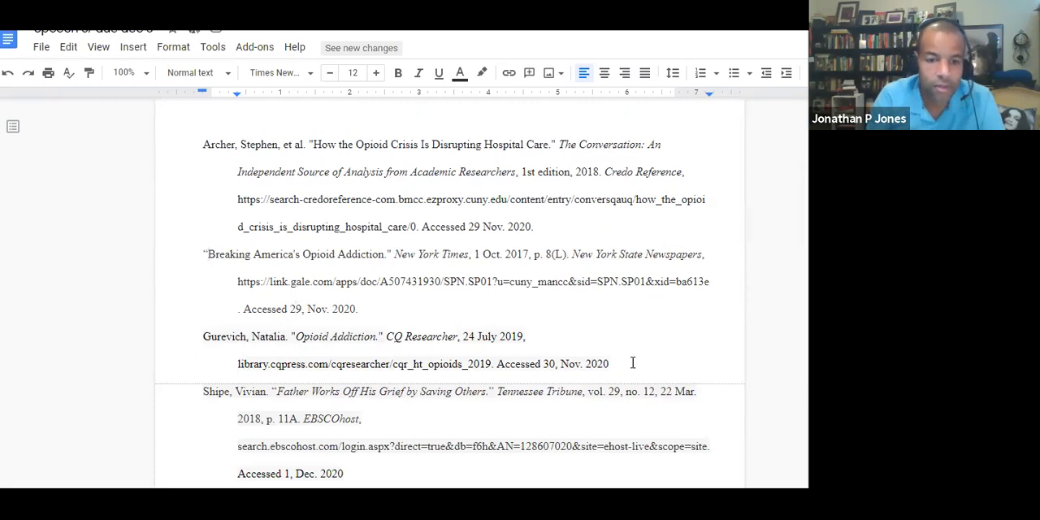
{"action": "key", "text": "Delete"}
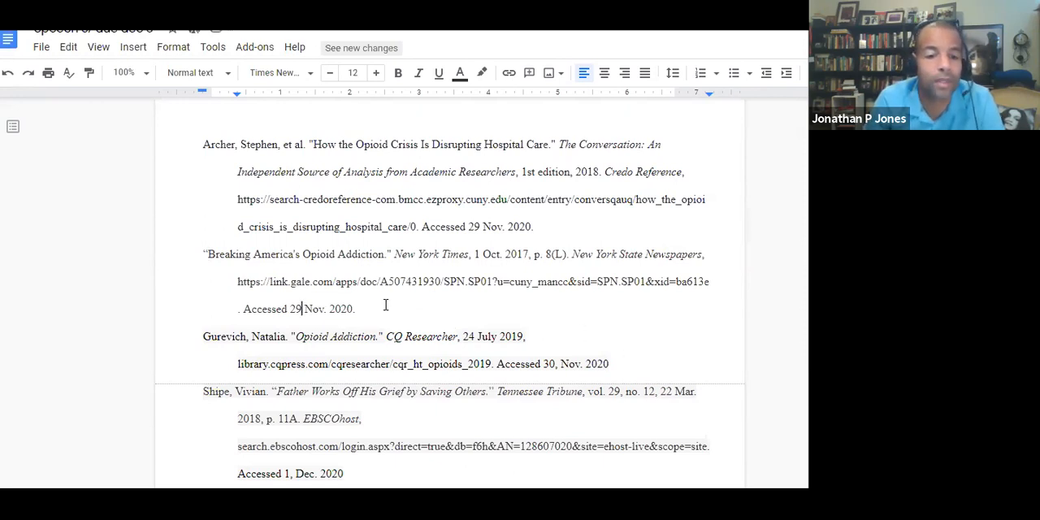
- Remove the italics from the quoted article title "Opioid Addiction." in the CQ Researcher entry, keeping the source title italic
{"action": "scroll", "coordinate": [386, 305], "scroll_direction": "down", "scroll_amount": 1}
{"action": "left_click_drag", "start_coordinate": [383, 264], "coordinate": [290, 263]}
{"action": "key", "text": "ctrl+i"}
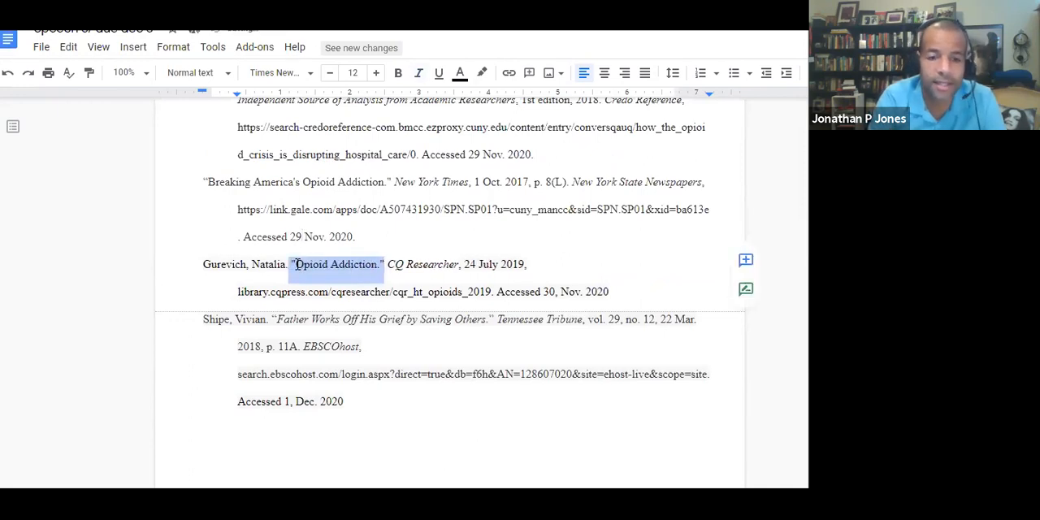
{"action": "left_click", "coordinate": [428, 265]}
{"action": "left_click_drag", "start_coordinate": [395, 264], "coordinate": [444, 266]}
{"action": "left_click", "coordinate": [482, 264]}
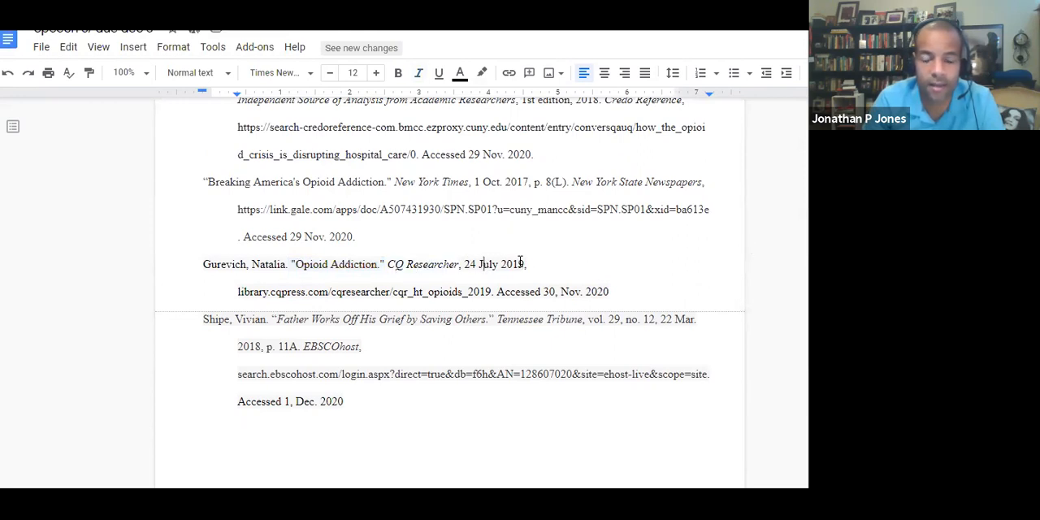
- Correct the CQ Researcher entry's access date to read "Accessed 30 Nov. 2020." without the comma and with a closing period
{"action": "left_click", "coordinate": [549, 291]}
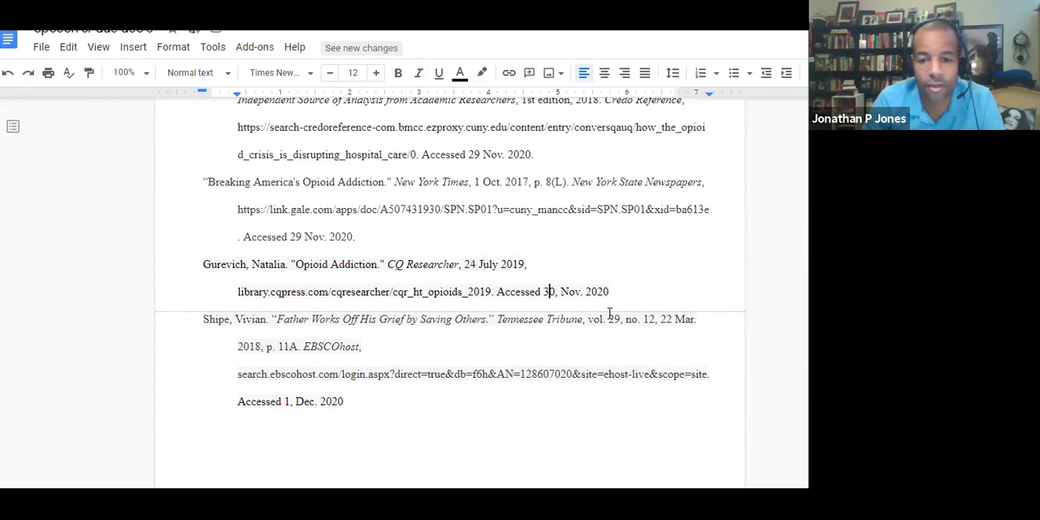
{"action": "left_click", "coordinate": [614, 293]}
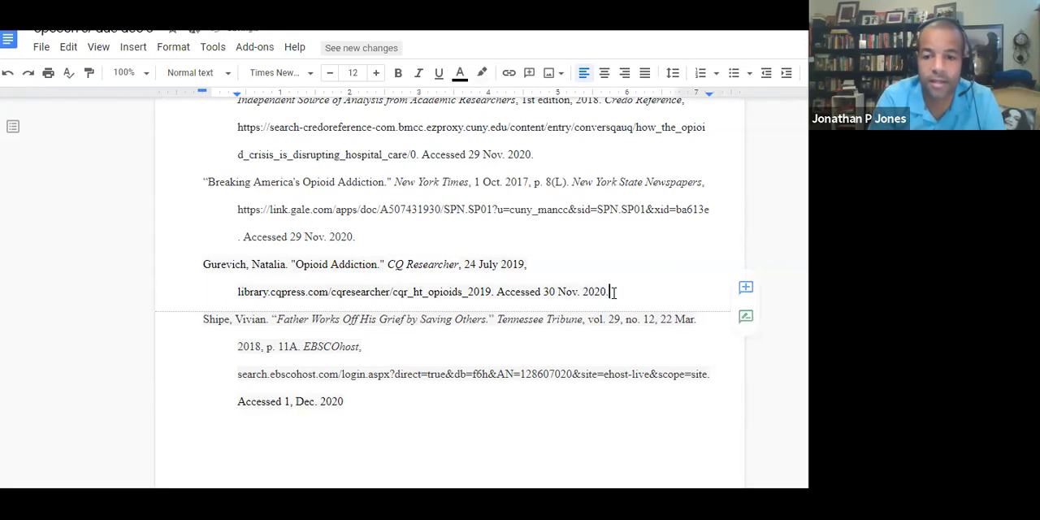
{"action": "type", "text": "."}
- Remove the italics from the quoted article title "Father Works Off His Grief by Saving Others." in the Tennessee Tribune entry
{"action": "scroll", "coordinate": [286, 266], "scroll_direction": "down", "scroll_amount": 1}
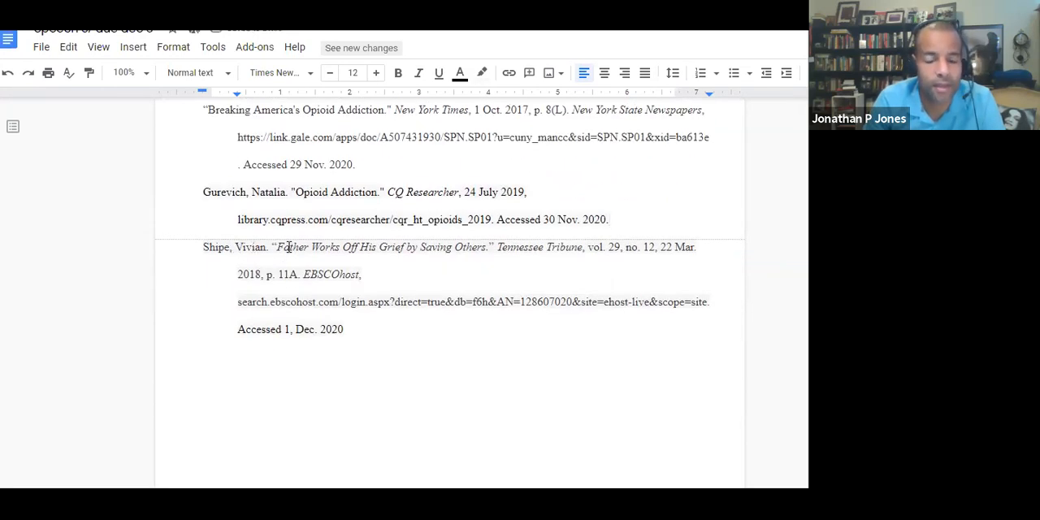
{"action": "left_click_drag", "start_coordinate": [273, 247], "coordinate": [493, 246]}
{"action": "key", "text": "ctrl+i"}
{"action": "key", "text": "ctrl+i"}
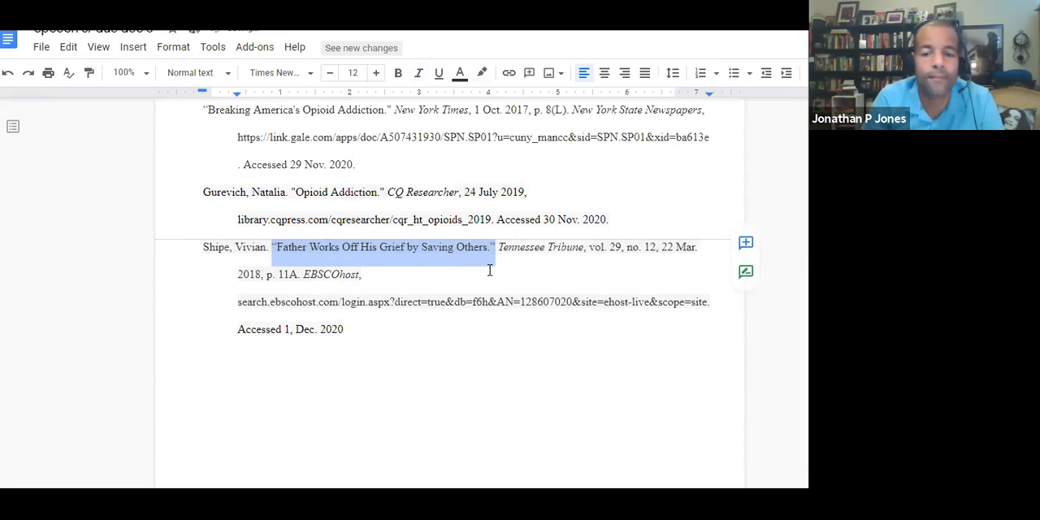
{"action": "left_click", "coordinate": [490, 271]}
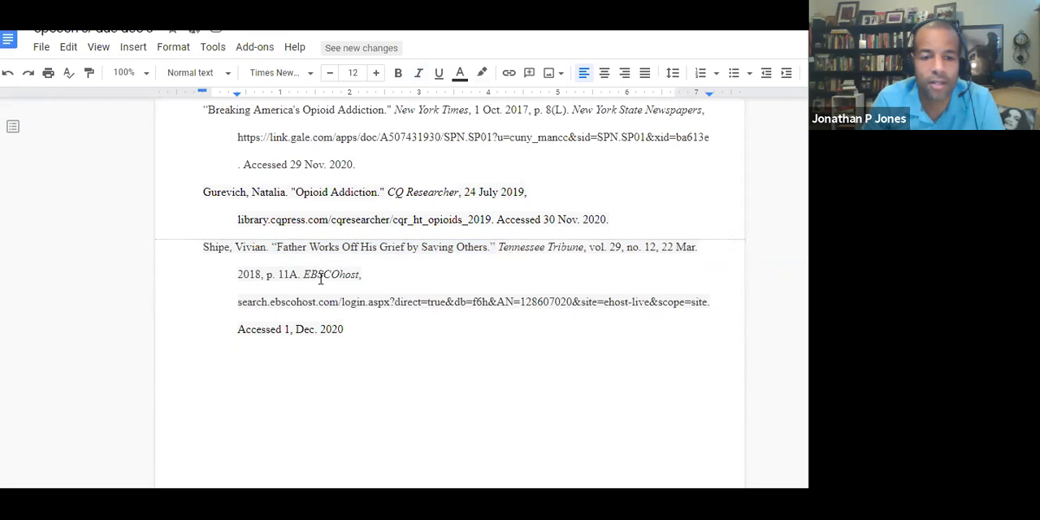
- Correct the Tennessee Tribune entry's access date to read "Accessed 1 Dec. 2020." without the comma and with a closing period
{"action": "left_click", "coordinate": [289, 330]}
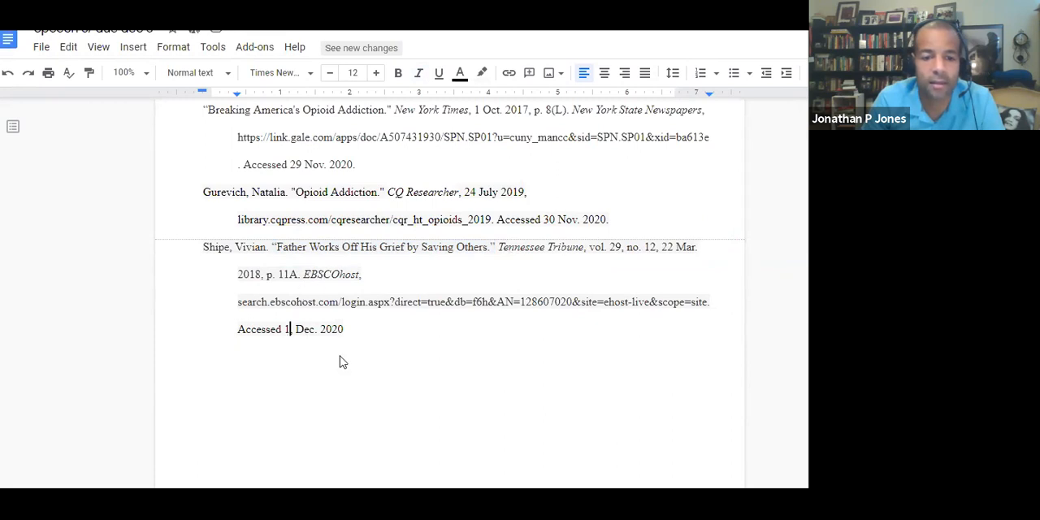
{"action": "key", "text": "BackSpace"}
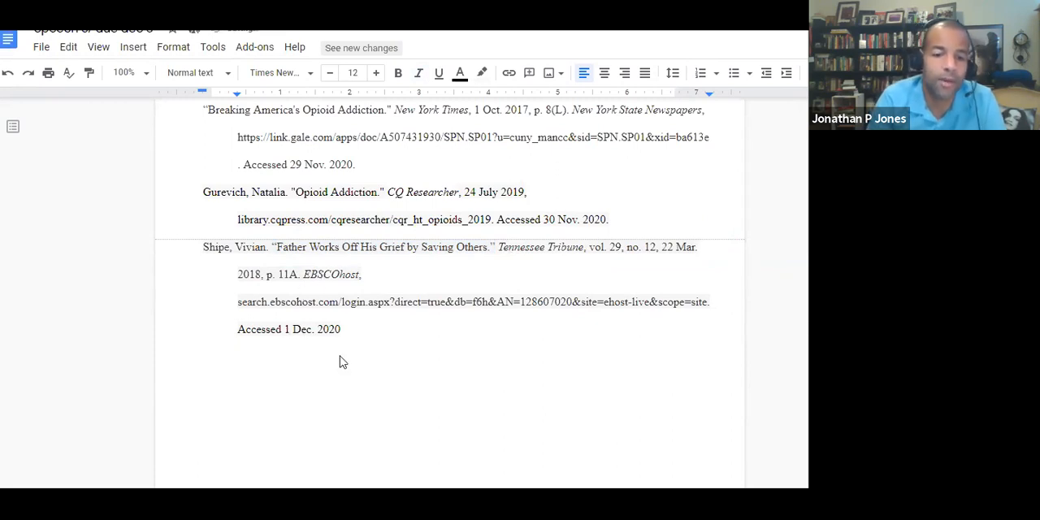
{"action": "type", "text": "."}
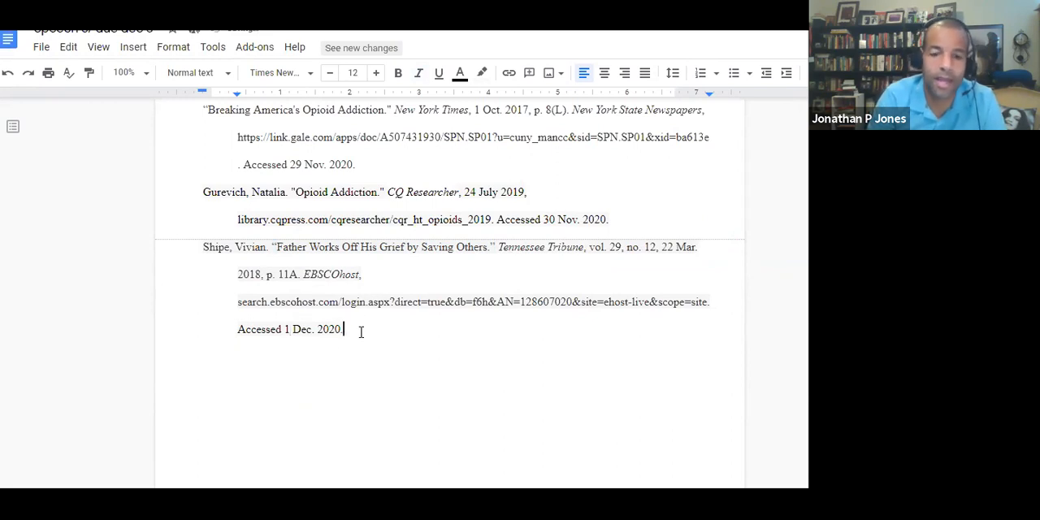
- Add a centered "Works Cited" heading on the blank line above the first entry
{"action": "scroll", "coordinate": [402, 274], "scroll_direction": "up", "scroll_amount": 3}
{"action": "scroll", "coordinate": [401, 275], "scroll_direction": "up", "scroll_amount": 1}
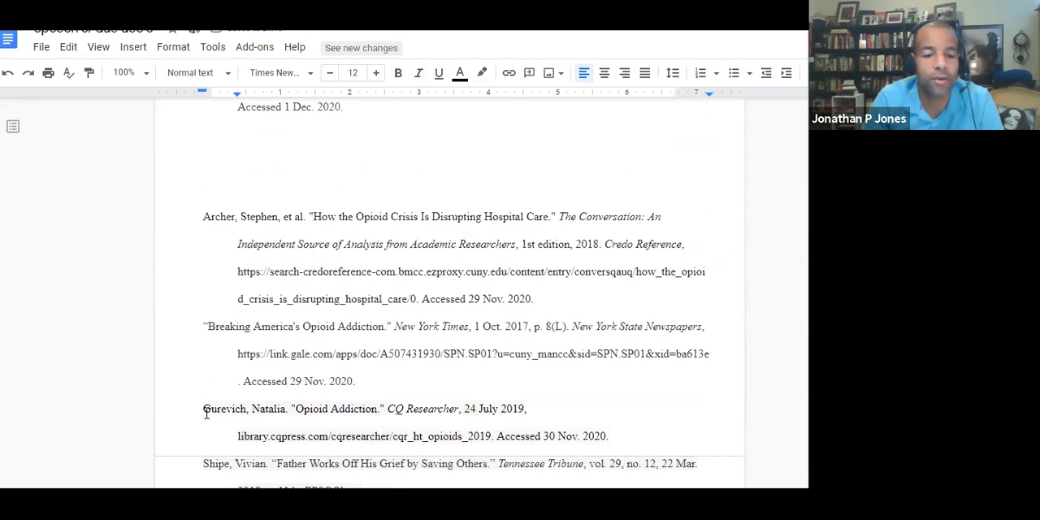
{"action": "left_click", "coordinate": [390, 195]}
{"action": "left_click", "coordinate": [608, 76]}
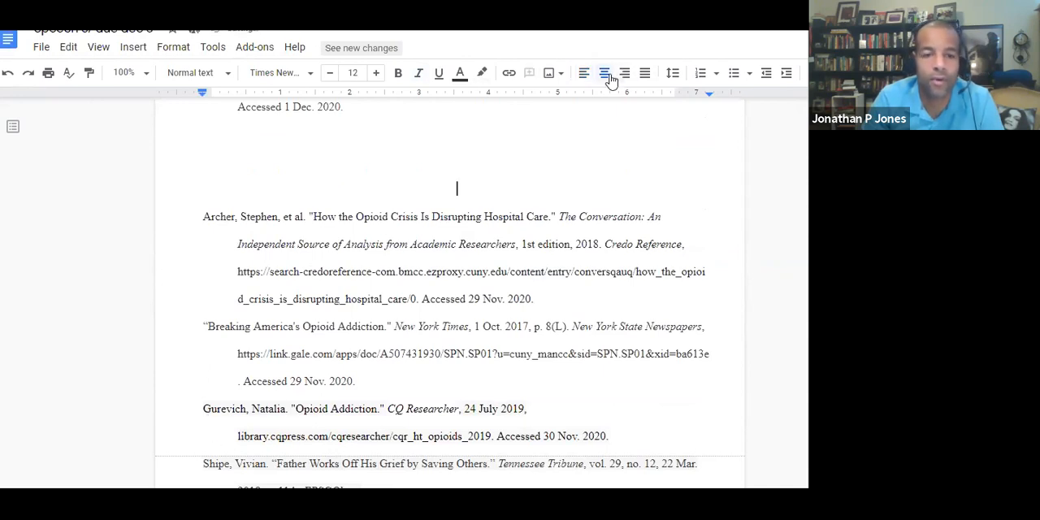
{"action": "type", "text": "Works Cited"}
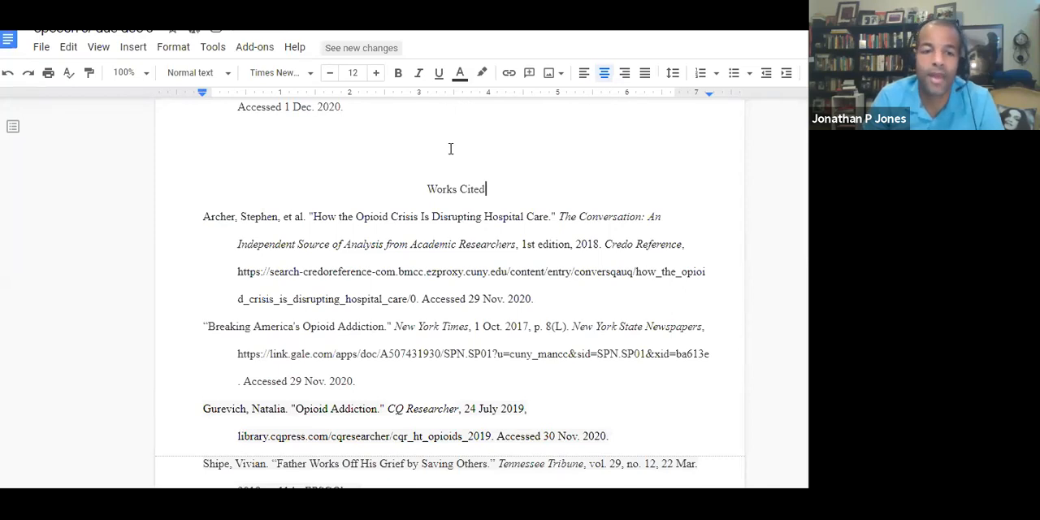
- Examine the special indent setting for all the works-cited entries in the indentation options, then close them without applying anything
{"action": "scroll", "coordinate": [311, 369], "scroll_direction": "down", "scroll_amount": 1}
{"action": "scroll", "coordinate": [371, 376], "scroll_direction": "down", "scroll_amount": 2}
{"action": "scroll", "coordinate": [355, 464], "scroll_direction": "up", "scroll_amount": 2}
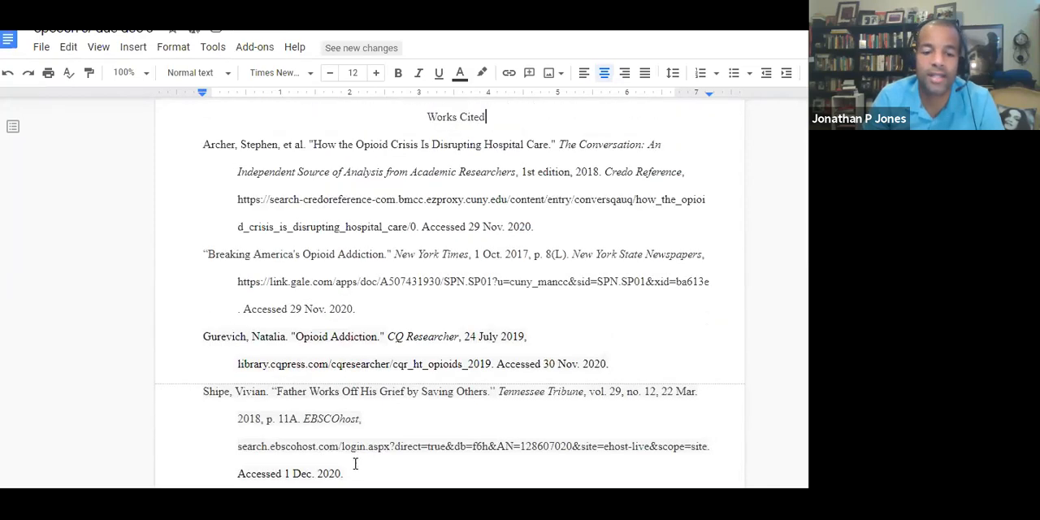
{"action": "left_click_drag", "start_coordinate": [350, 463], "coordinate": [180, 231]}
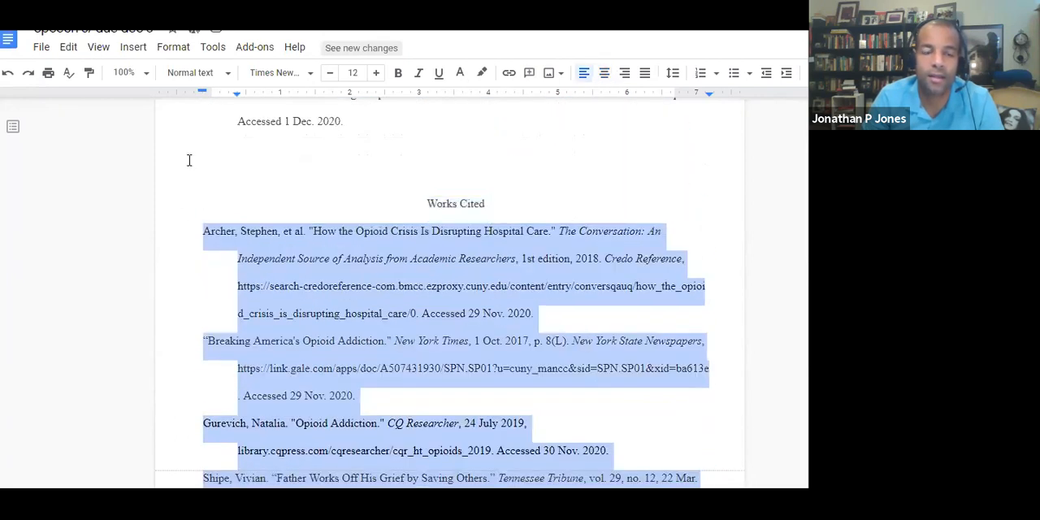
{"action": "left_click", "coordinate": [174, 47]}
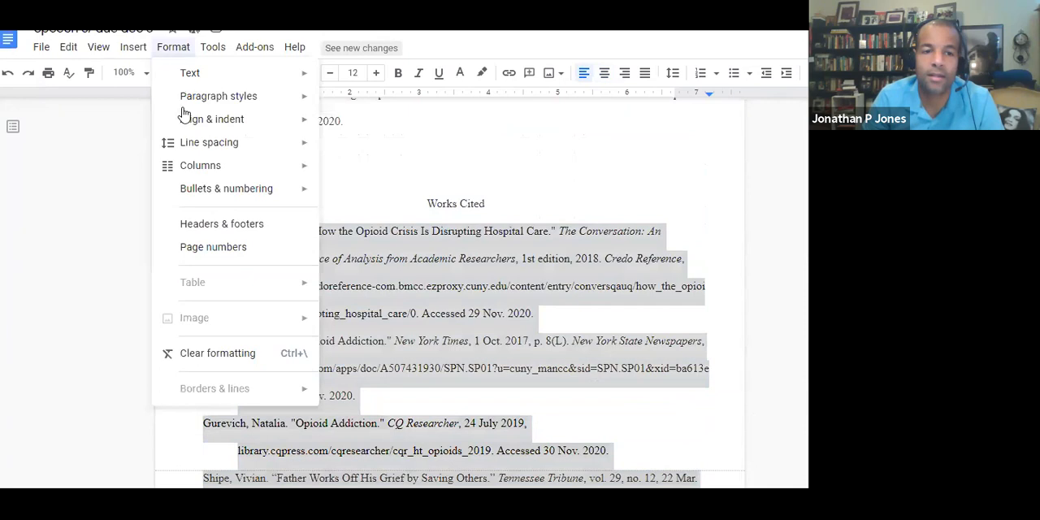
{"action": "mouse_move", "coordinate": [186, 121]}
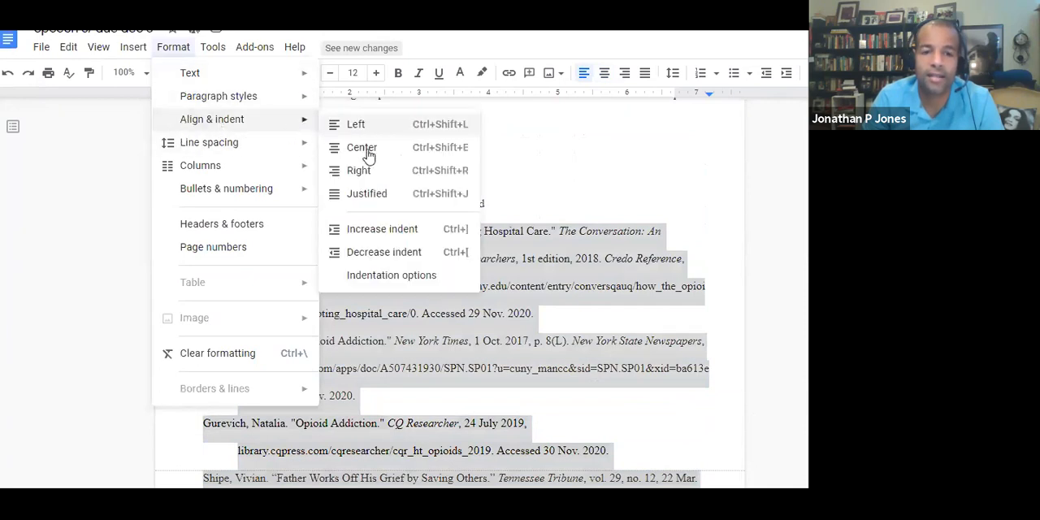
{"action": "left_click", "coordinate": [378, 278]}
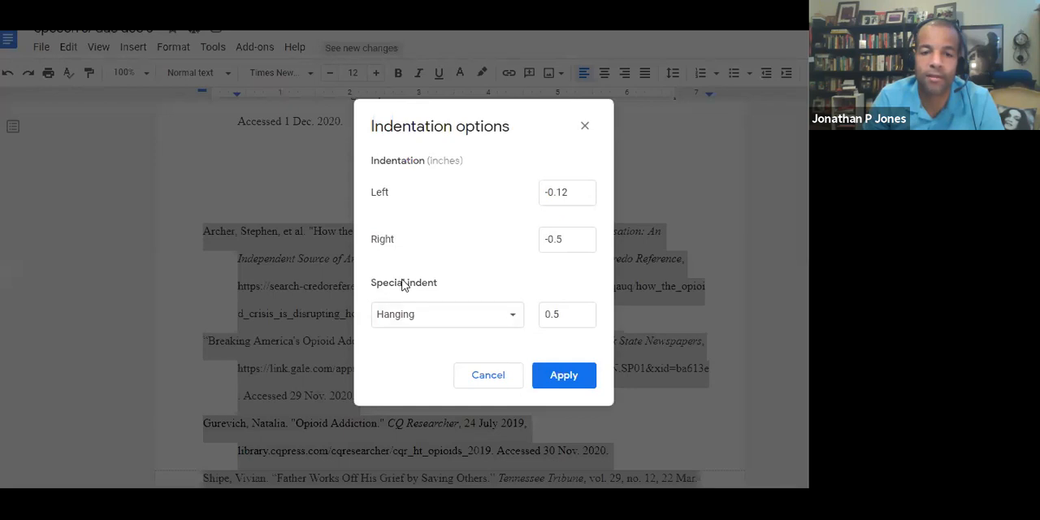
{"action": "double_click", "coordinate": [403, 284]}
{"action": "left_click", "coordinate": [512, 321]}
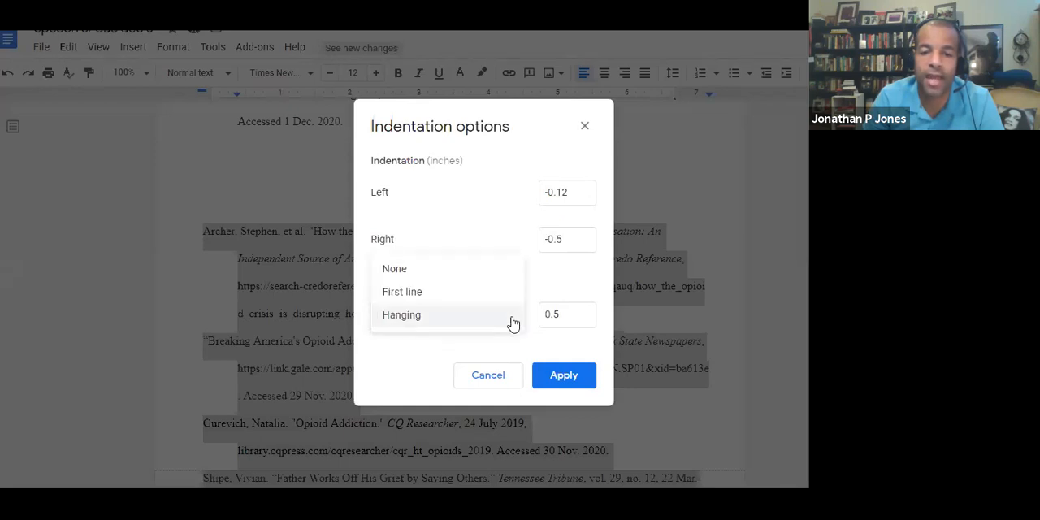
{"action": "left_click", "coordinate": [496, 224]}
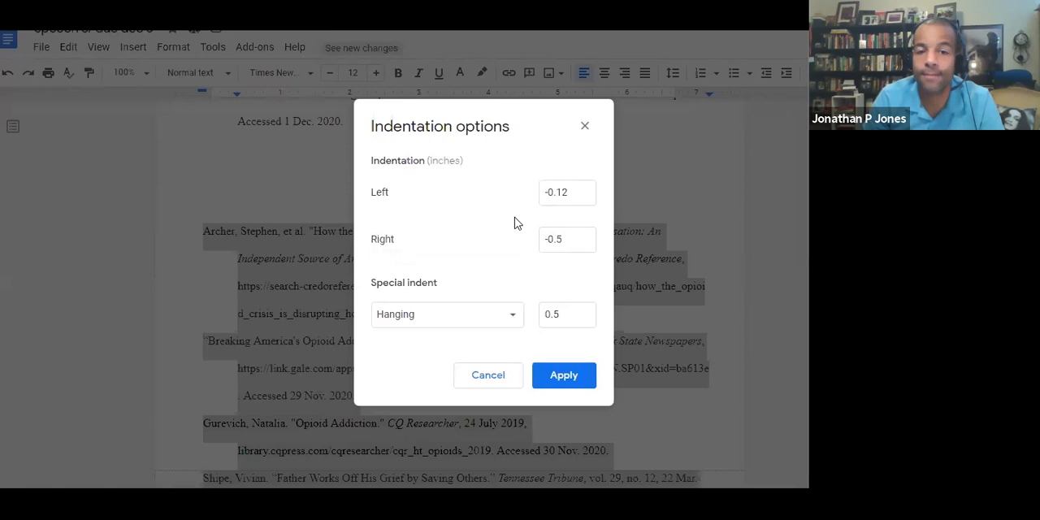
{"action": "left_click", "coordinate": [585, 126]}
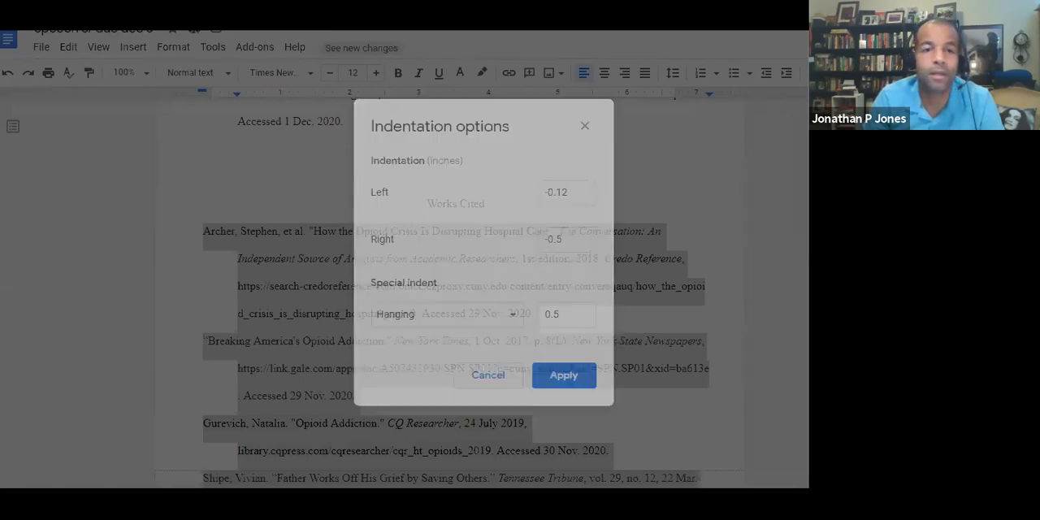